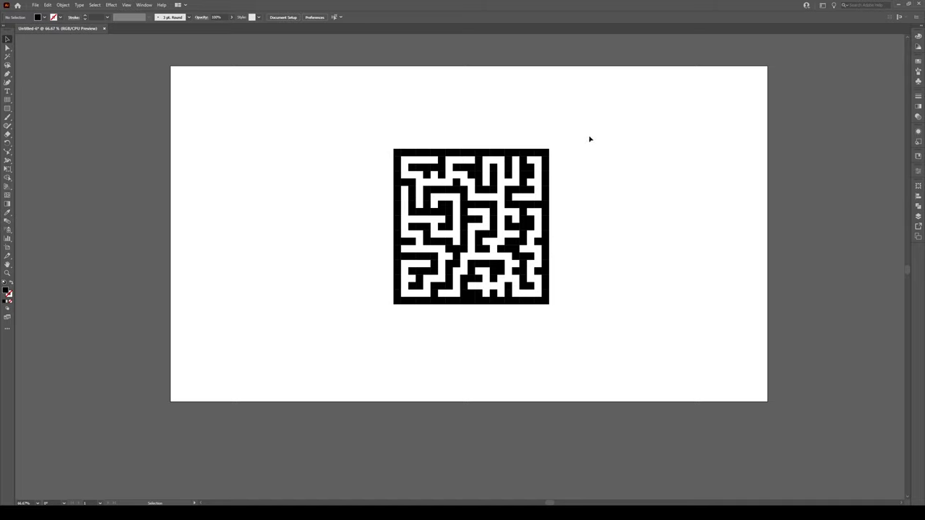
# Step: Recolour the maze light blue (#29abe2) and place a duplicate to its right
pyautogui.moveTo(609, 123); pyautogui.dragTo(290, 383)
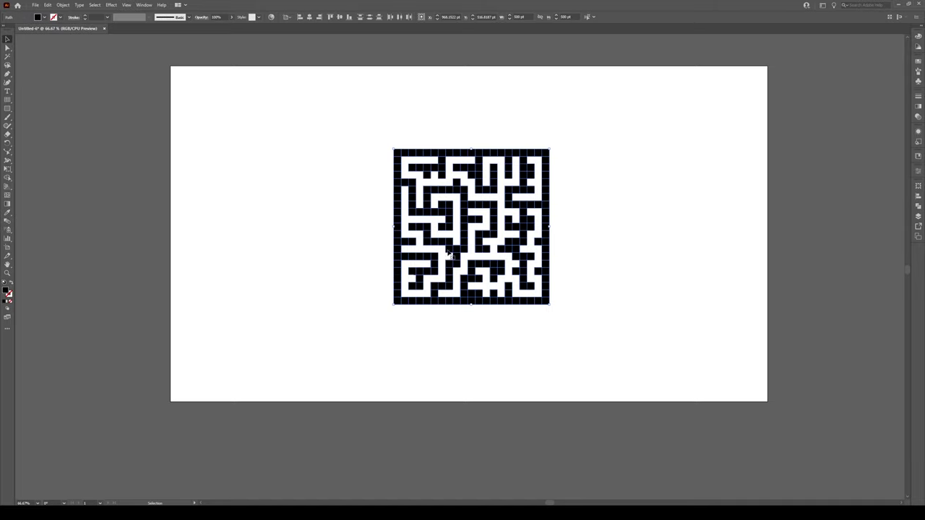
pyautogui.press('v')
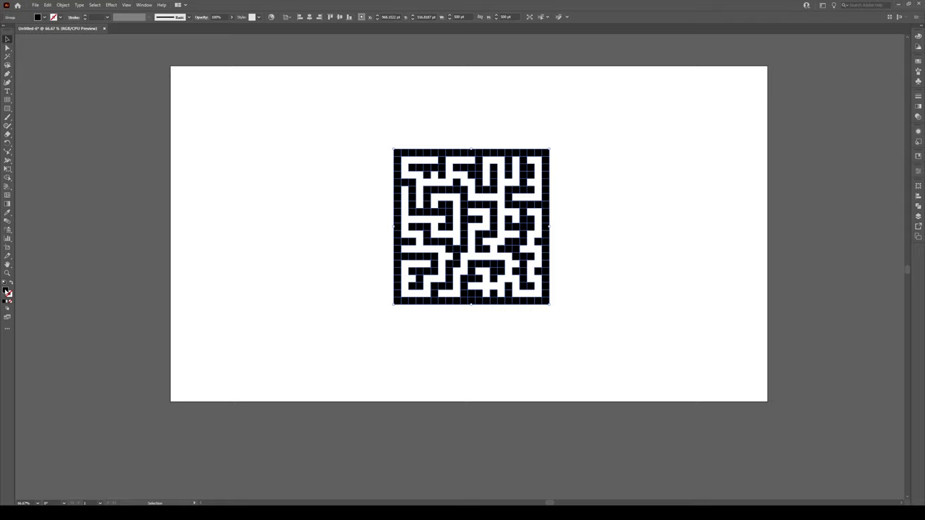
pyautogui.doubleClick(5, 290)
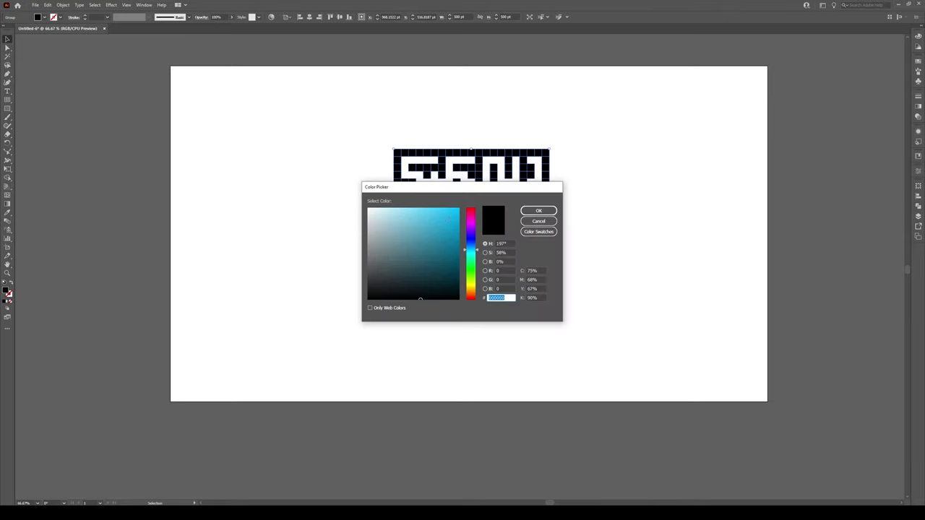
pyautogui.write('29abe2')
pyautogui.click(538, 211)
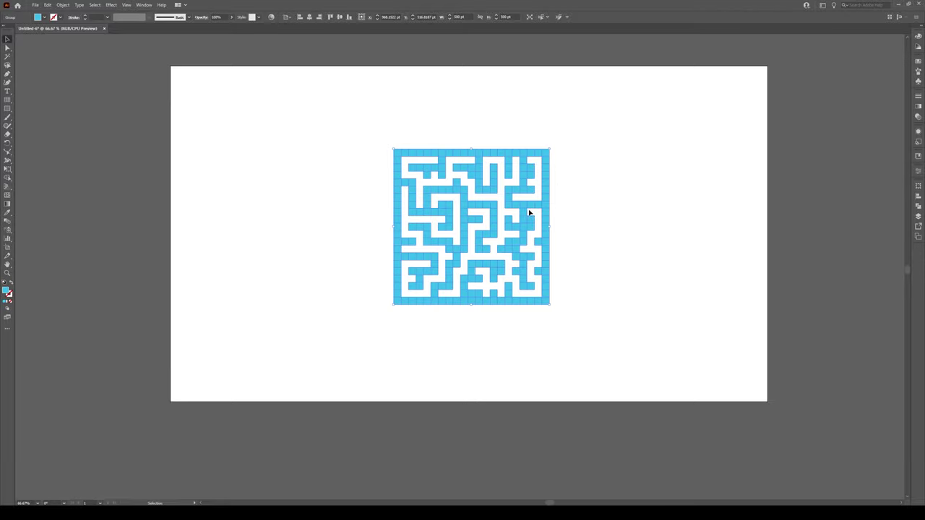
pyautogui.moveTo(496, 215); pyautogui.dragTo(827, 224)
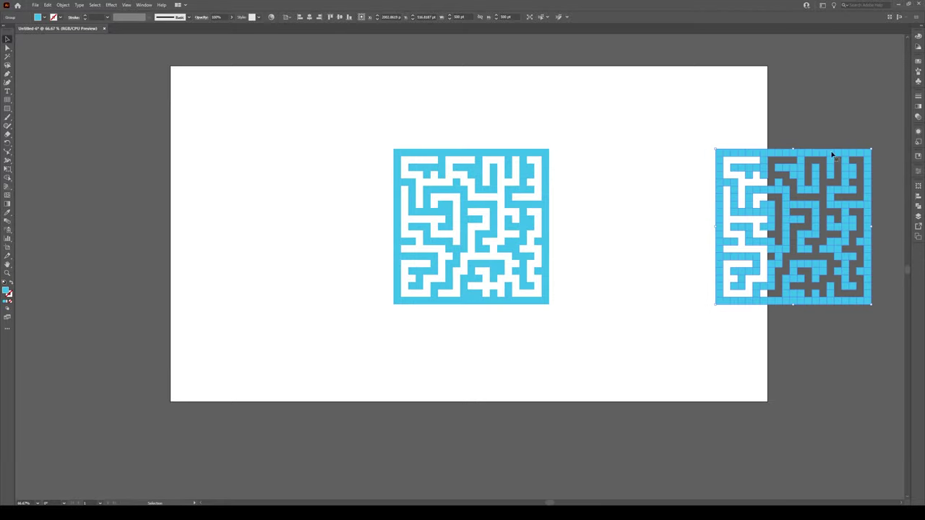
# Step: Give the left maze a 3D Extrude & Bevel: Isometric Top, Y 35.26°, 72 pt depth, hidden faces drawn
pyautogui.click(636, 239)
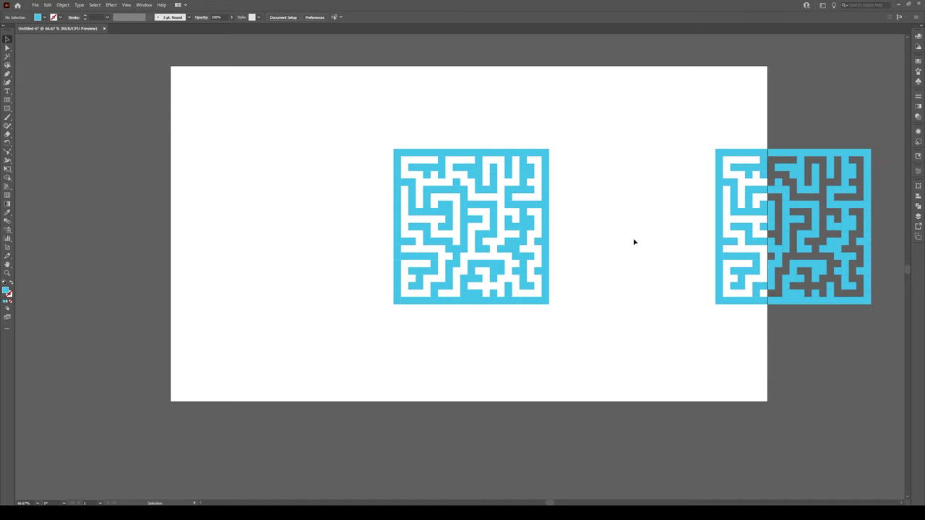
pyautogui.click(483, 237)
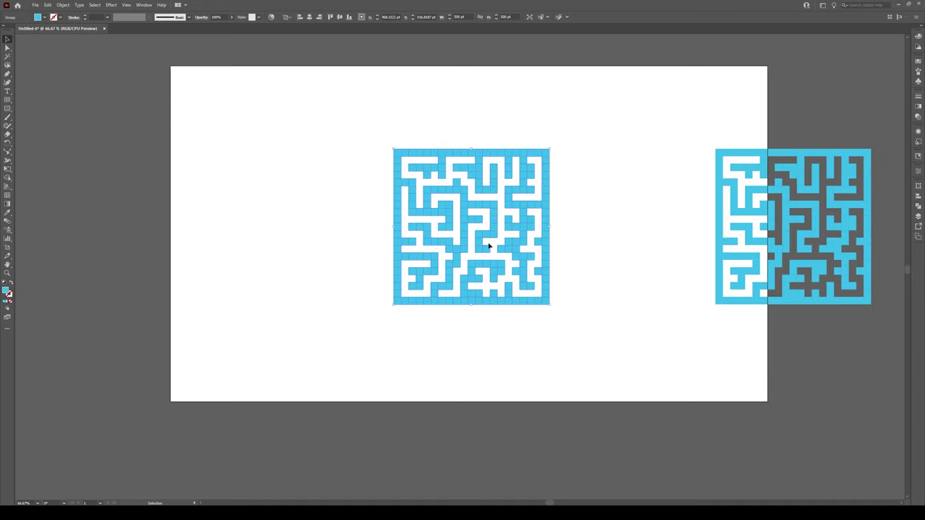
pyautogui.click(111, 5)
pyautogui.moveTo(166, 46)
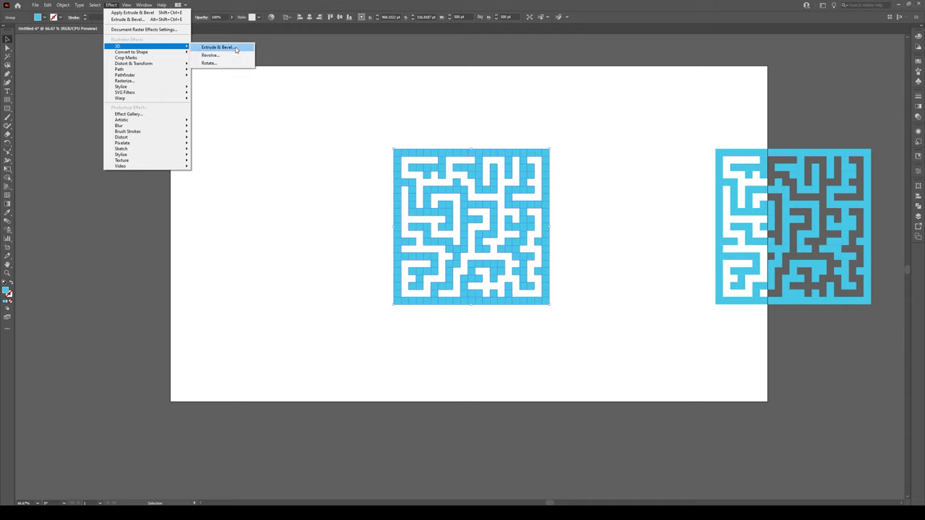
pyautogui.click(236, 48)
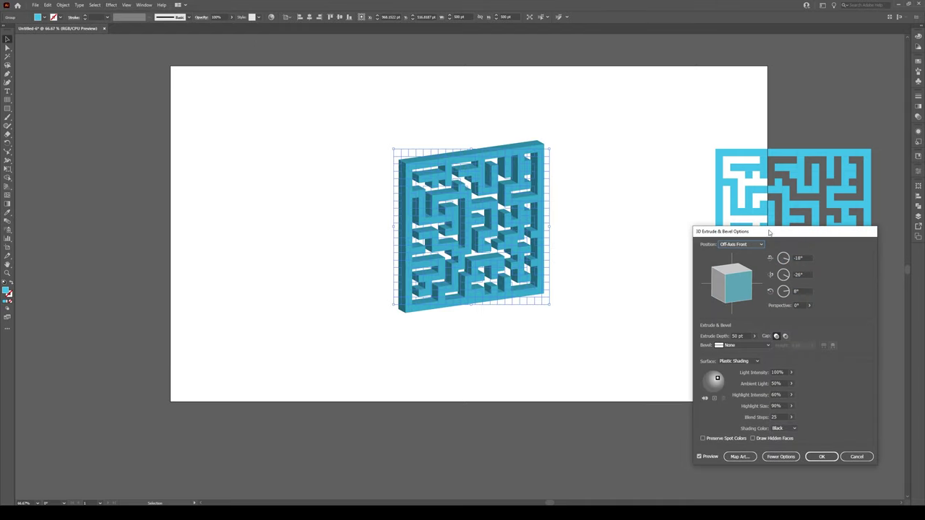
pyautogui.click(742, 245)
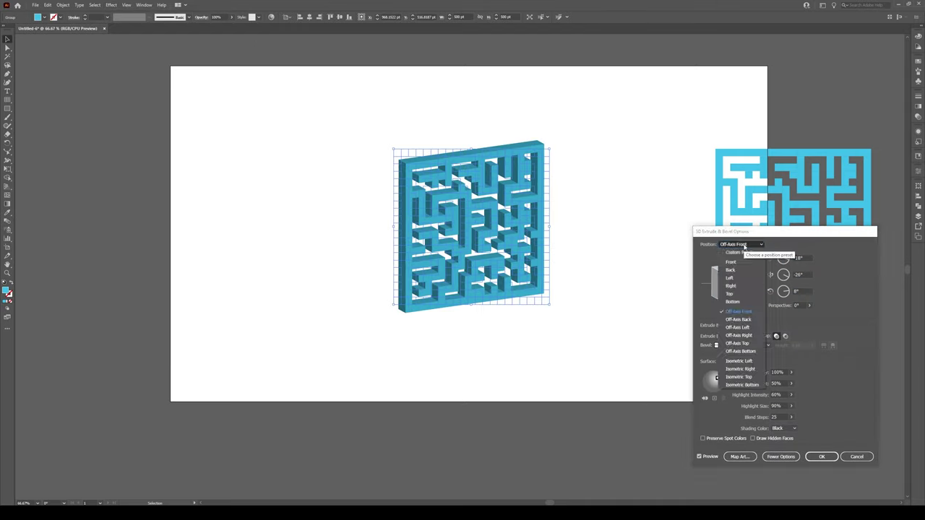
pyautogui.click(749, 380)
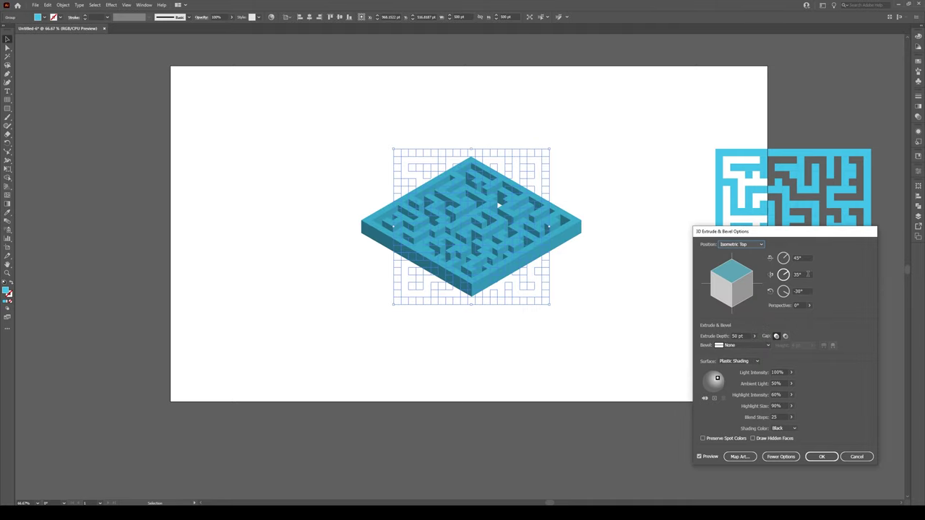
pyautogui.click(798, 275)
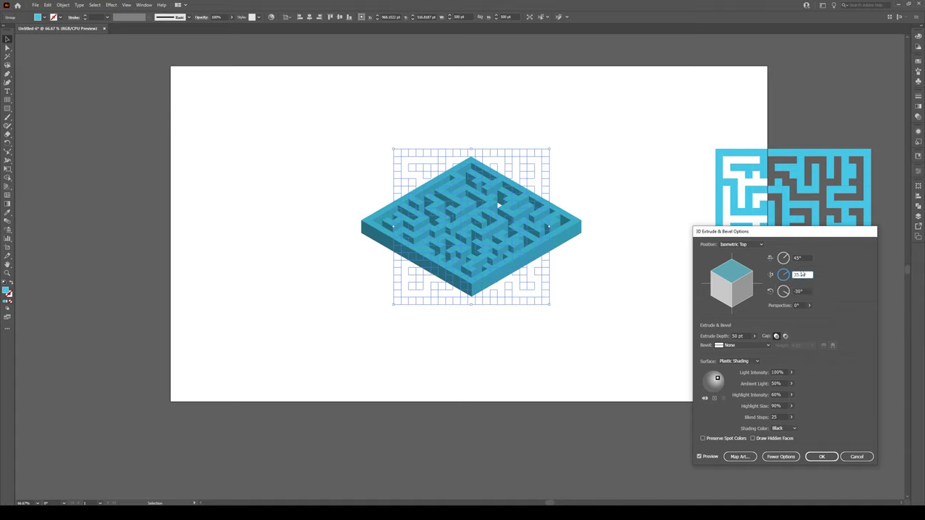
pyautogui.click(805, 257)
pyautogui.click(746, 336)
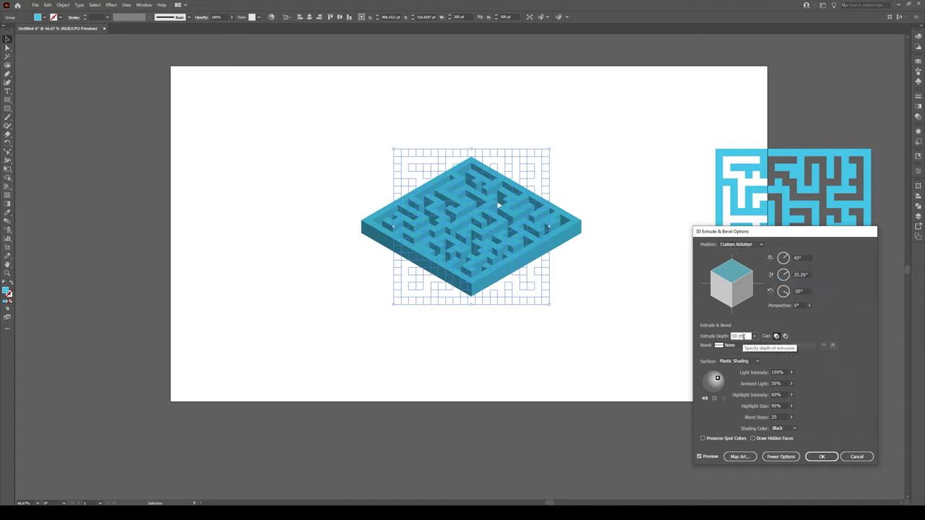
pyautogui.doubleClick(747, 336)
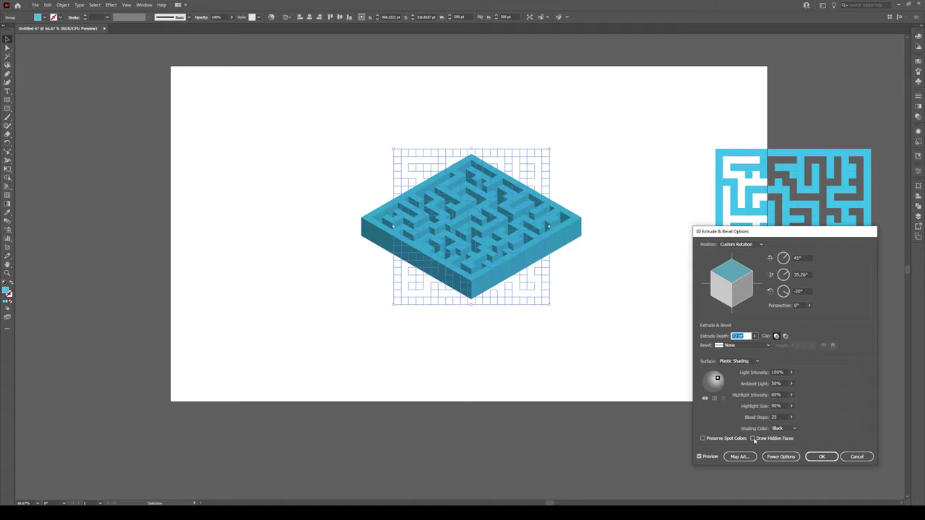
pyautogui.click(753, 438)
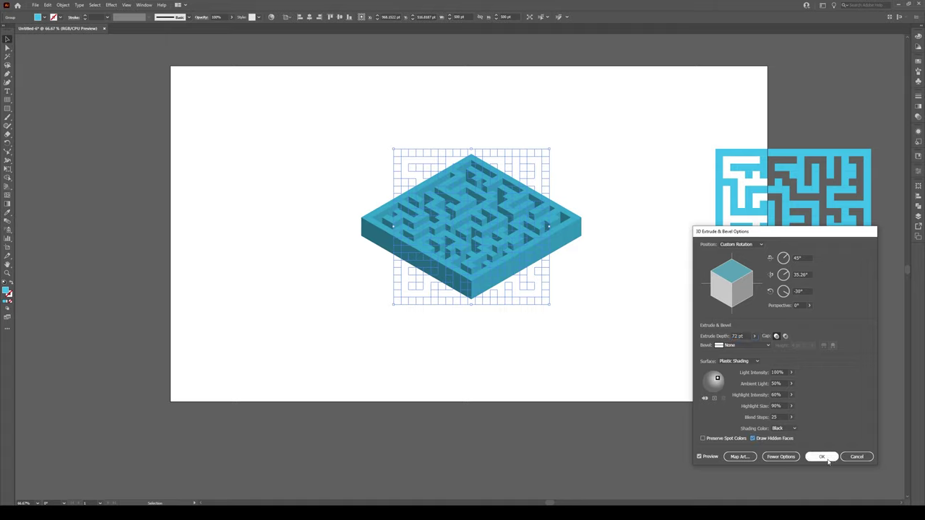
# Step: Apply the 3D effect and expand the maze's appearance into real shapes
pyautogui.click(825, 458)
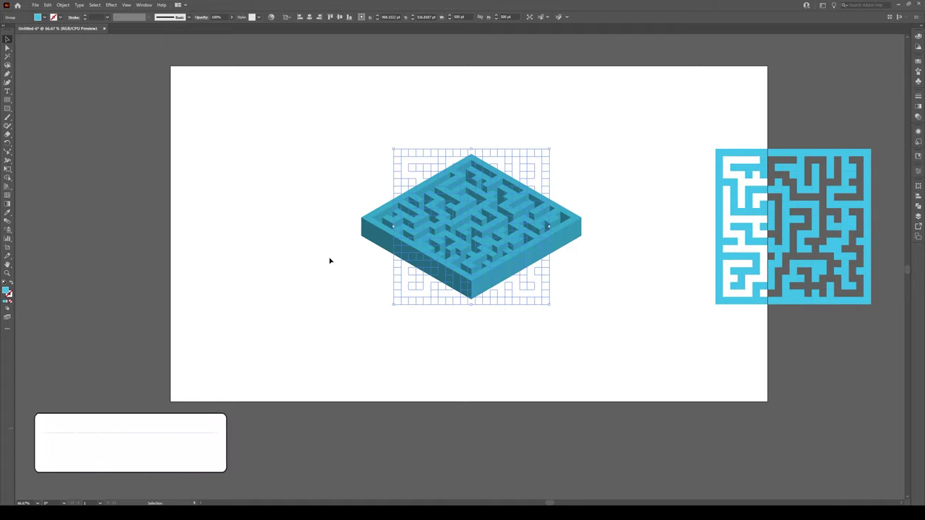
pyautogui.click(62, 5)
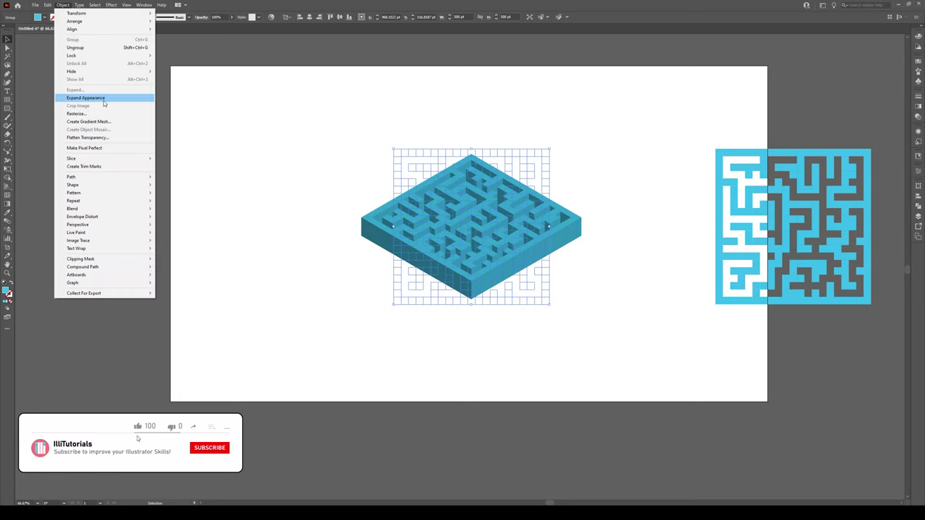
pyautogui.click(85, 97)
pyautogui.scroll(1, 474, 210)
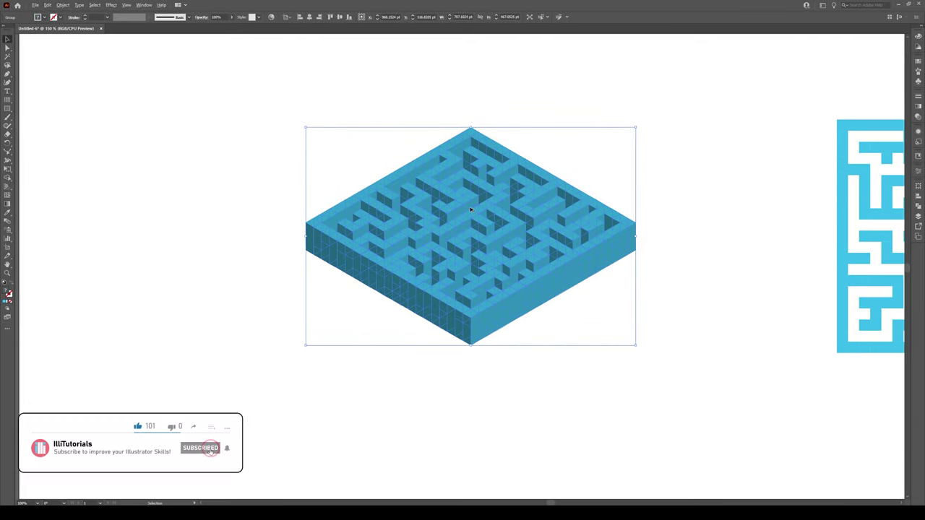
pyautogui.scroll(1, 473, 211)
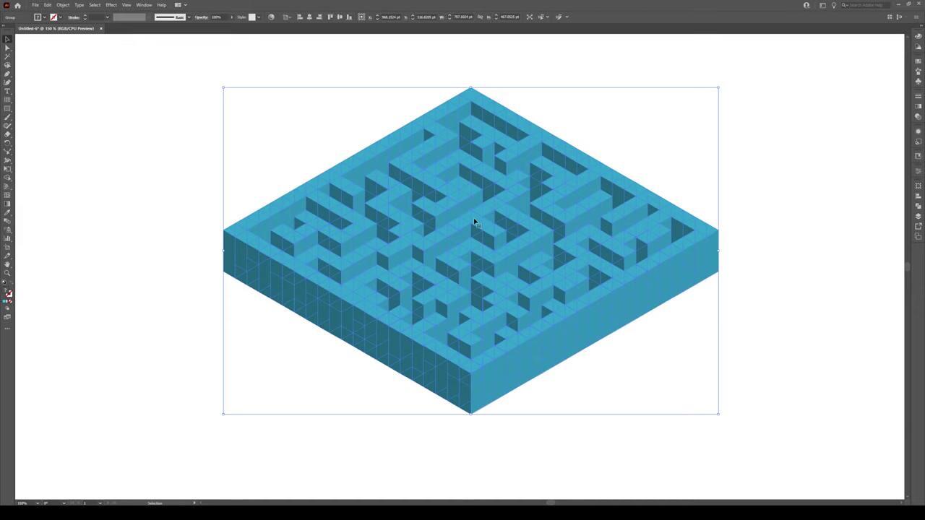
# Step: Ungroup the expanded maze twice and deselect it
pyautogui.rightClick(474, 223)
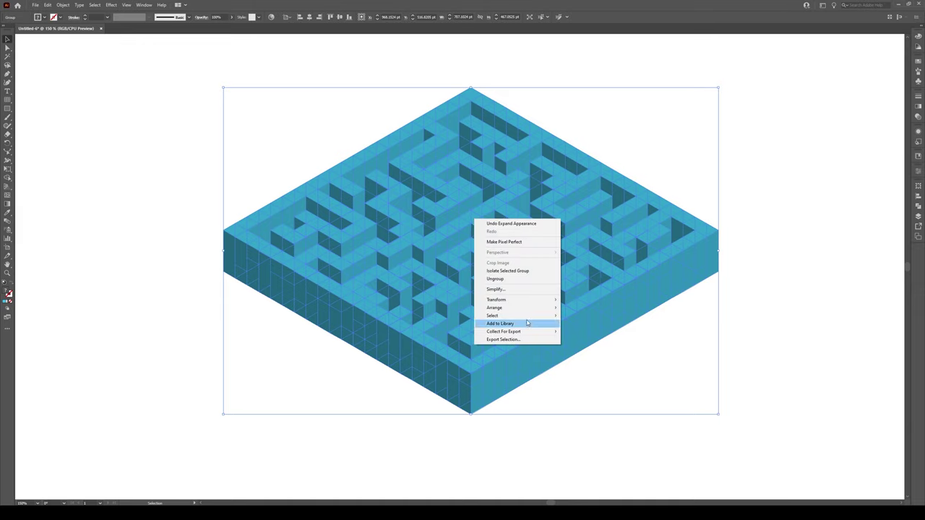
pyautogui.click(508, 279)
pyautogui.rightClick(507, 284)
pyautogui.click(733, 361)
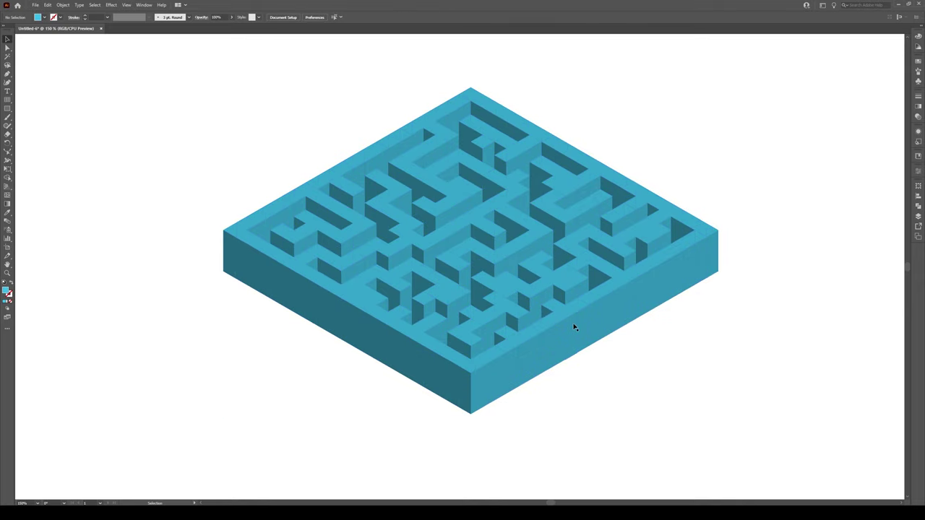
pyautogui.click(574, 325)
pyautogui.rightClick(574, 324)
pyautogui.moveTo(795, 46); pyautogui.dragTo(219, 428)
pyautogui.rightClick(402, 316)
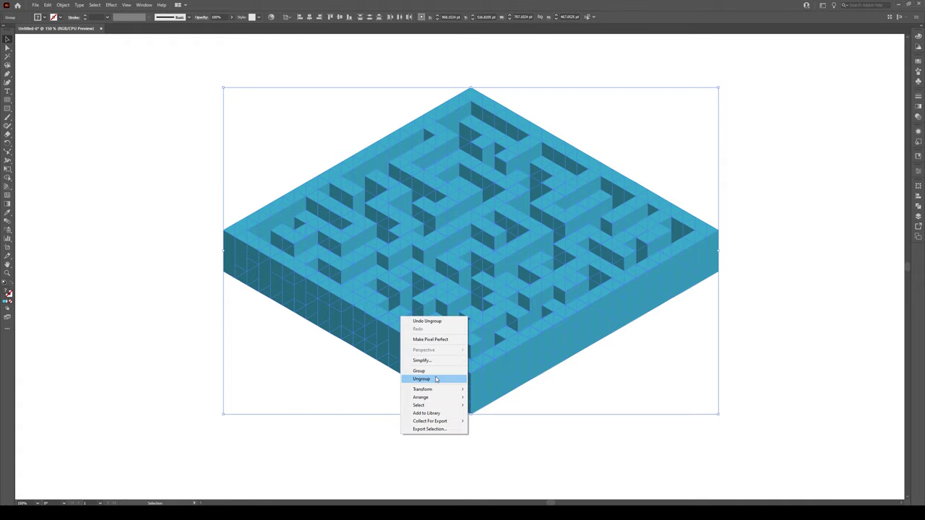
pyautogui.click(437, 378)
pyautogui.click(603, 438)
pyautogui.scroll(-1, 418, 317)
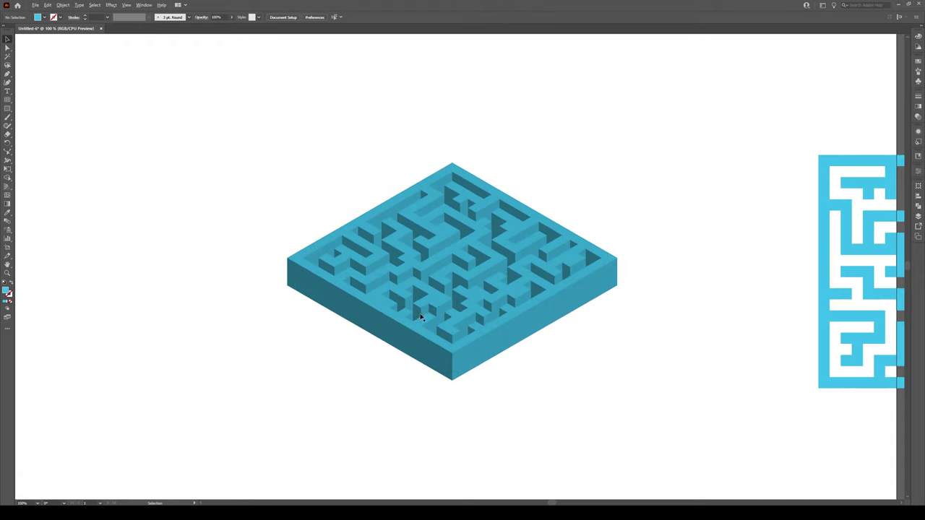
pyautogui.scroll(-1, 665, 258)
pyautogui.hscroll(2, 384, 216)
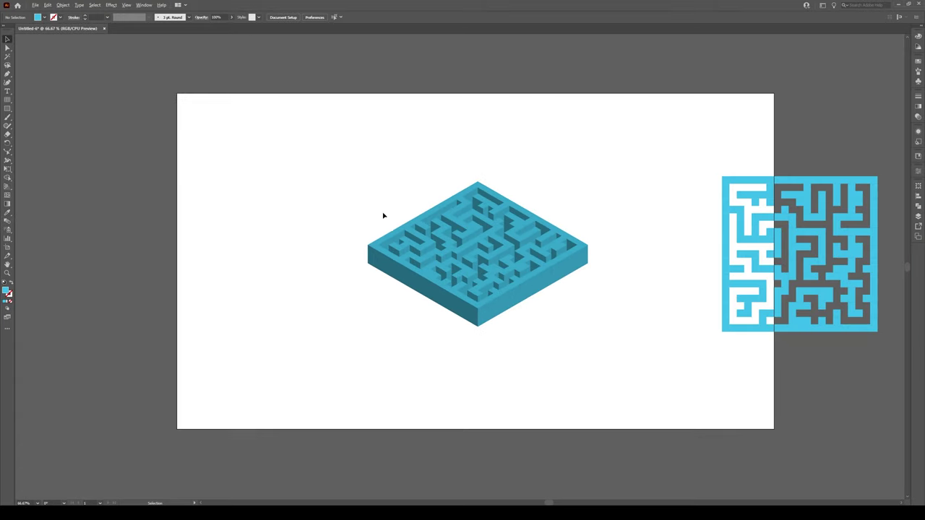
# Step: Recolour the flat maze copy a darker teal
pyautogui.moveTo(891, 175); pyautogui.dragTo(706, 360)
pyautogui.doubleClick(9, 292)
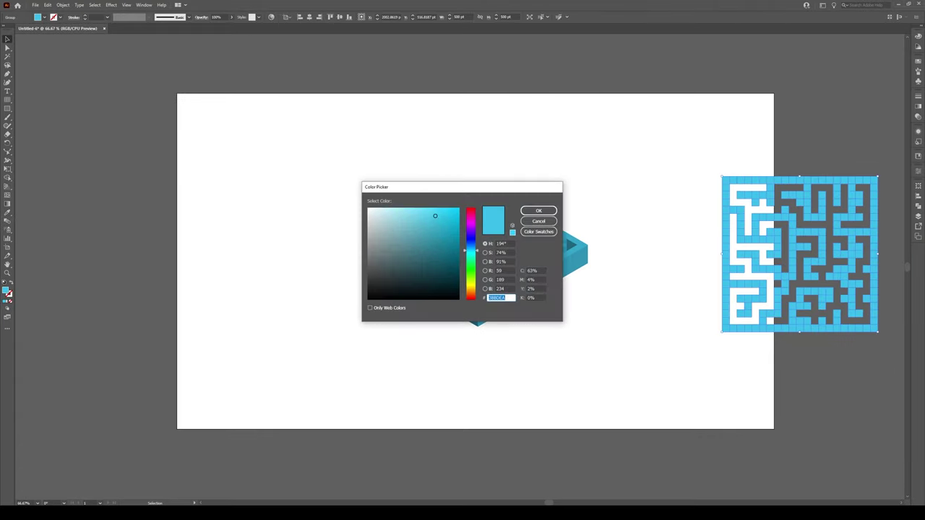
pyautogui.click(443, 256)
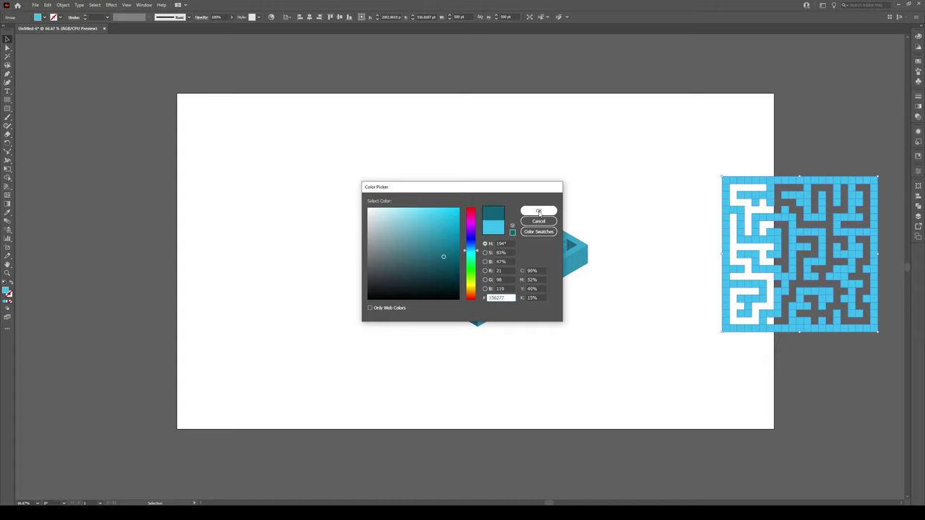
pyautogui.click(539, 212)
pyautogui.click(641, 204)
# Step: Select all 3D maze walls sharing the dark teal fill and make them near-black #0F0F0F
pyautogui.scroll(1, 479, 255)
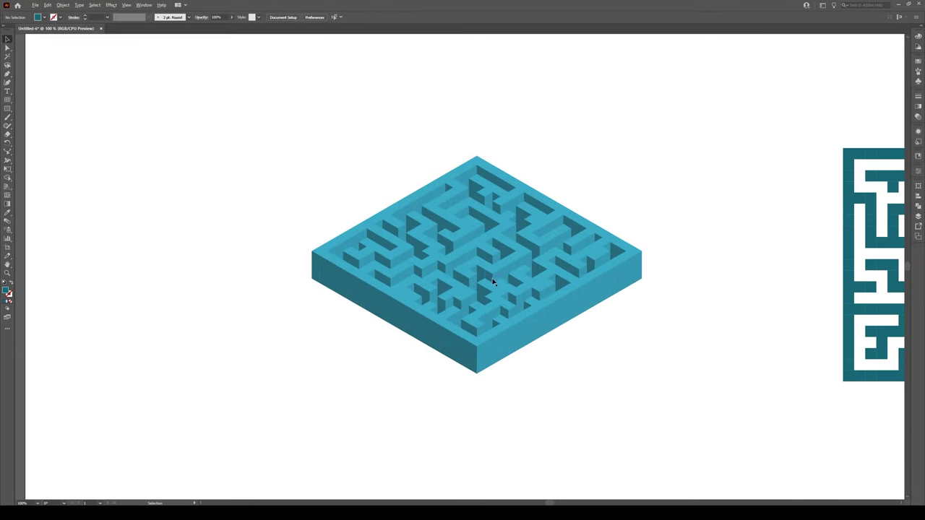
pyautogui.scroll(1, 488, 317)
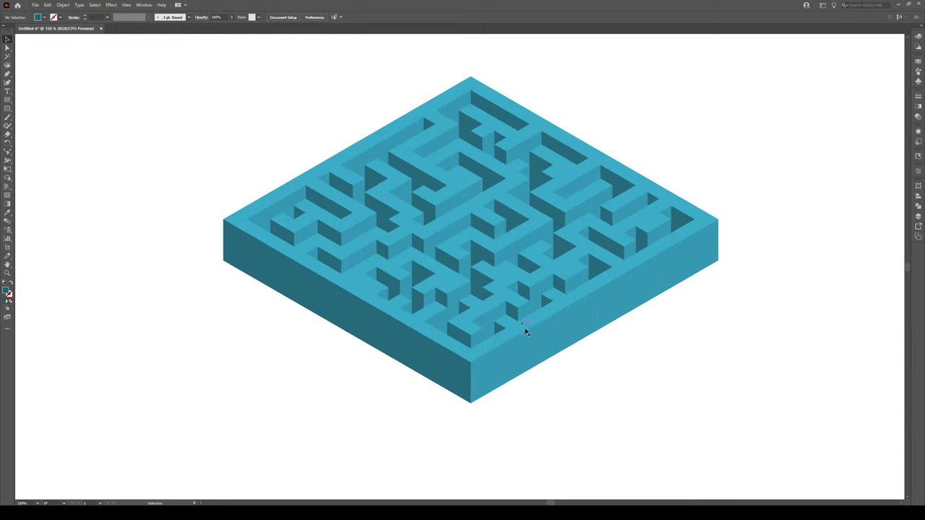
pyautogui.click(528, 350)
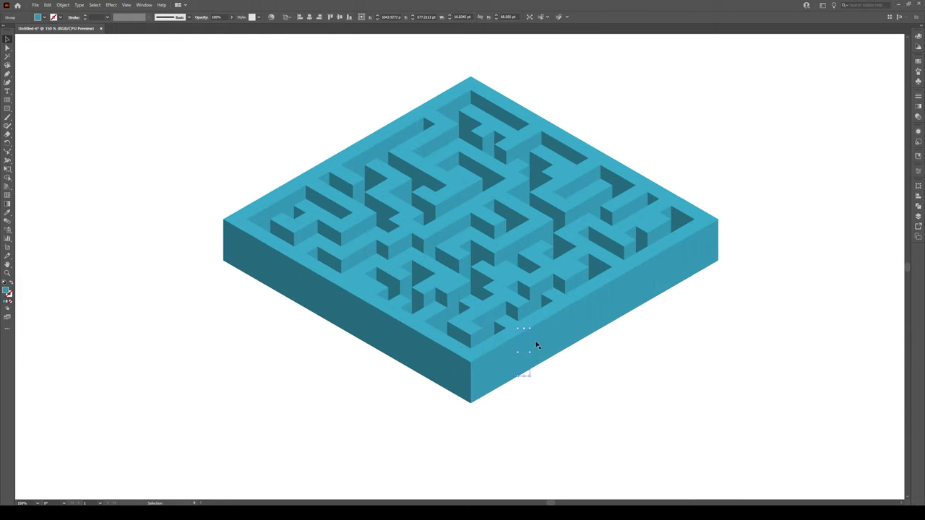
pyautogui.click(101, 6)
pyautogui.moveTo(108, 74)
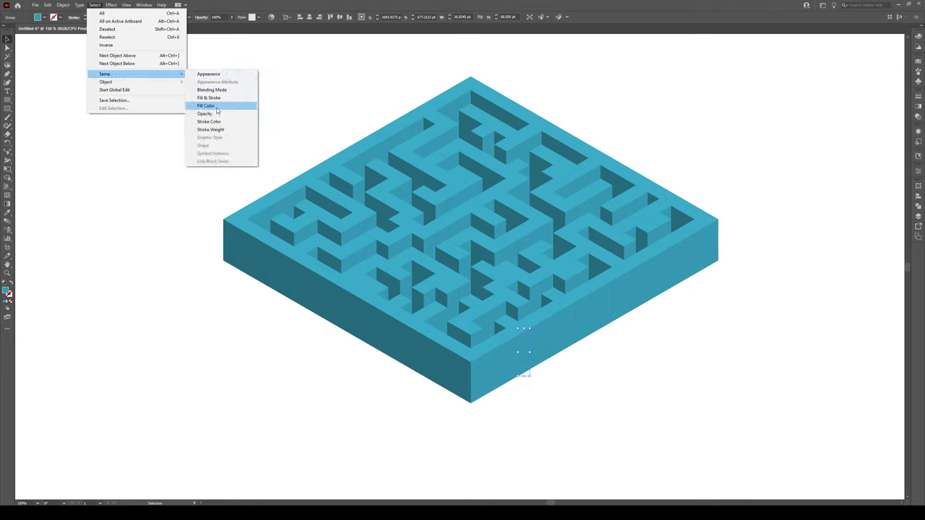
pyautogui.click(206, 105)
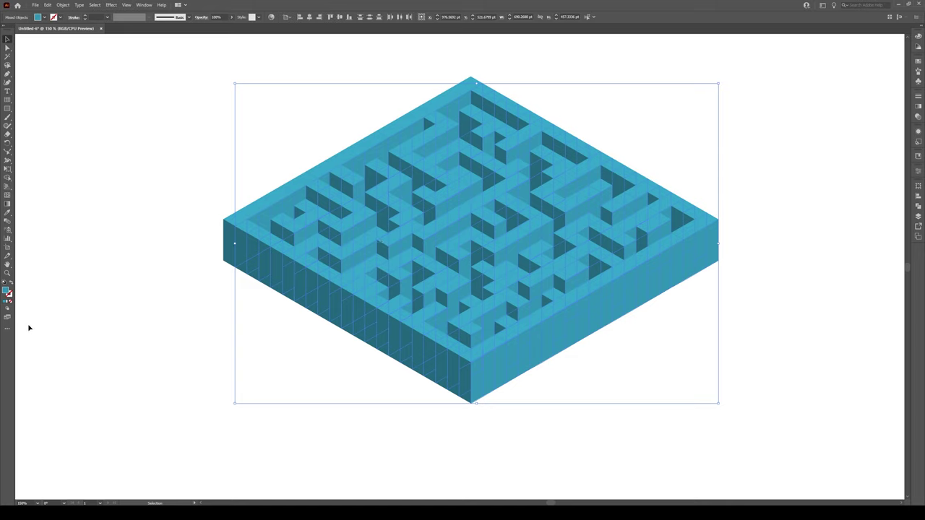
pyautogui.doubleClick(7, 291)
pyautogui.click(369, 298)
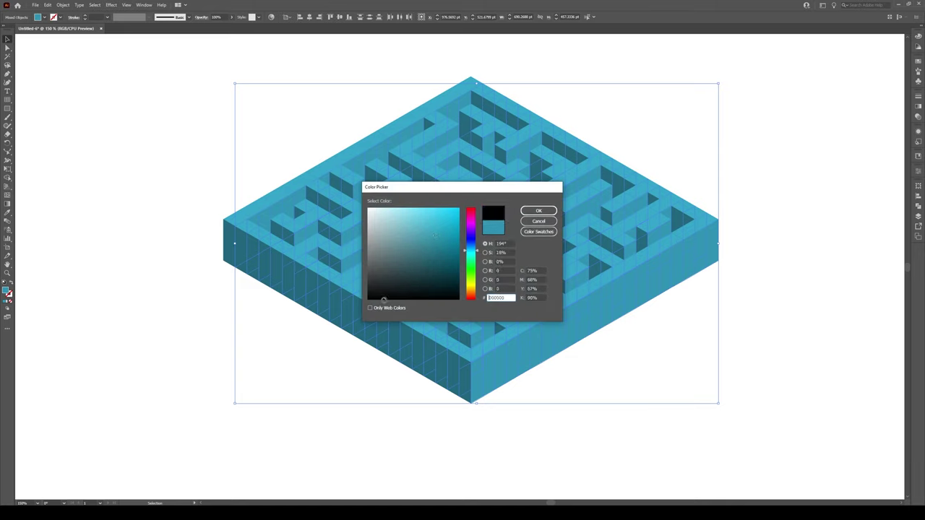
pyautogui.moveTo(369, 298); pyautogui.dragTo(367, 294)
pyautogui.click(553, 211)
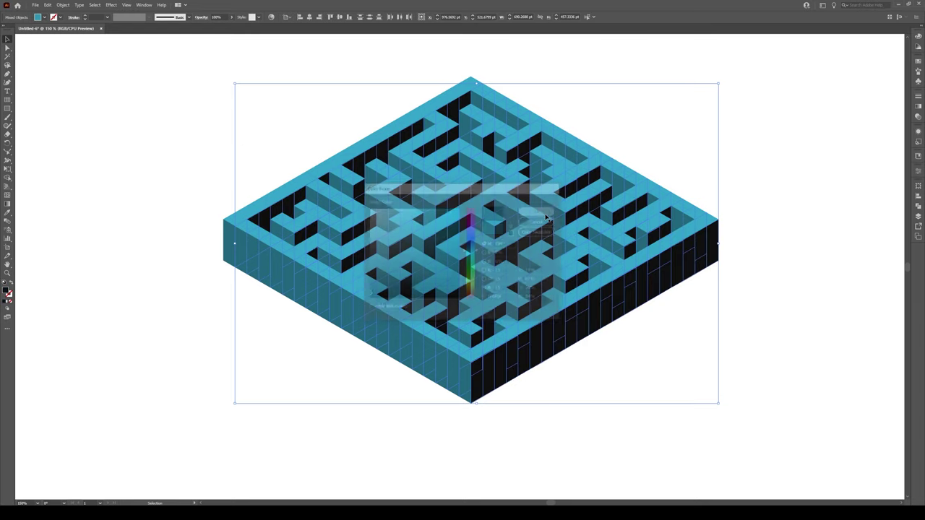
pyautogui.click(560, 438)
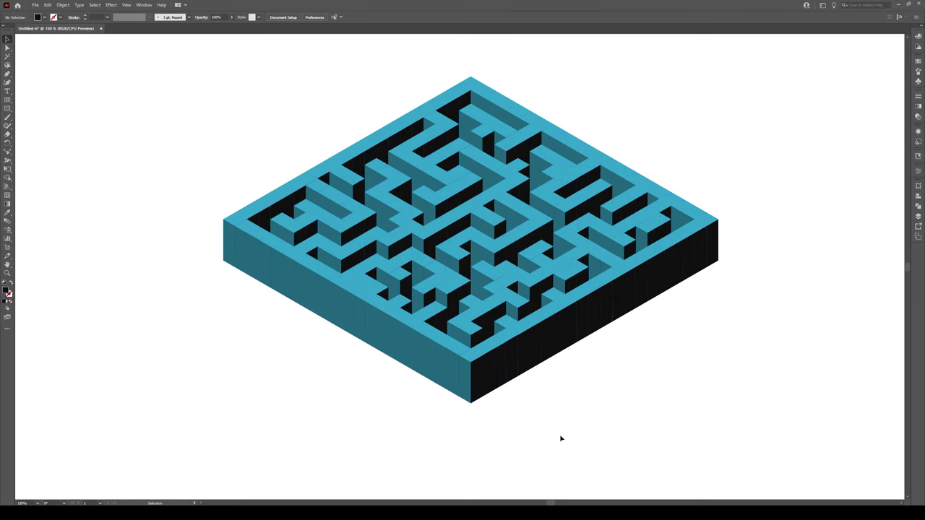
# Step: Select all remaining teal walls by fill colour and make them dark grey #3F3F3F
pyautogui.click(428, 367)
pyautogui.click(94, 5)
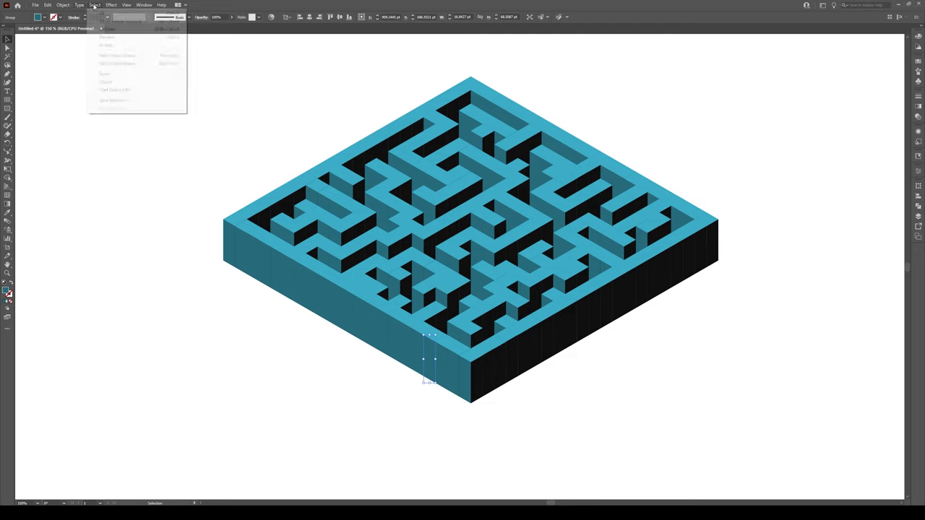
pyautogui.moveTo(122, 75)
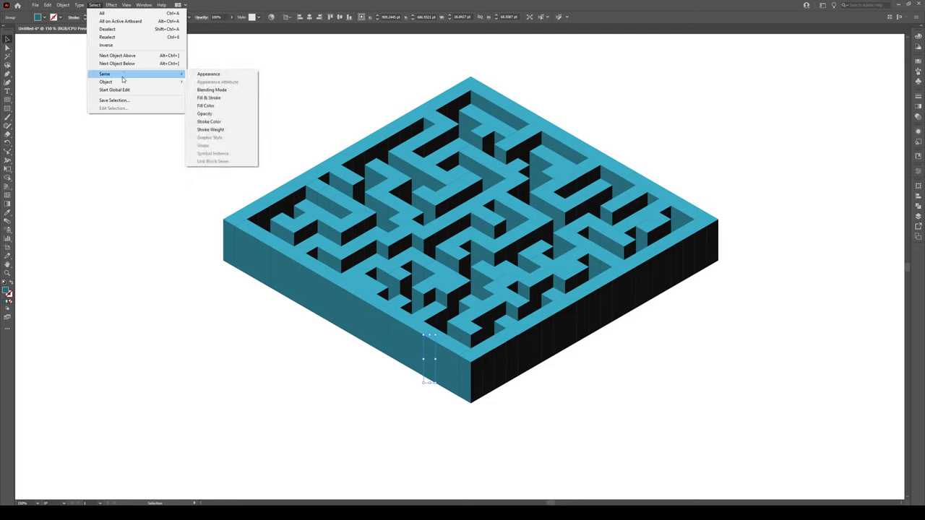
pyautogui.click(206, 106)
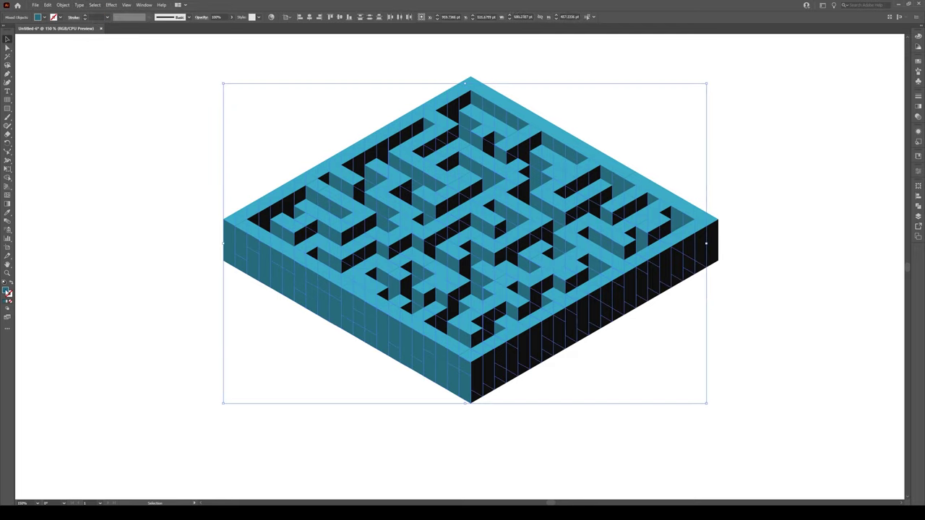
pyautogui.doubleClick(7, 291)
pyautogui.click(367, 276)
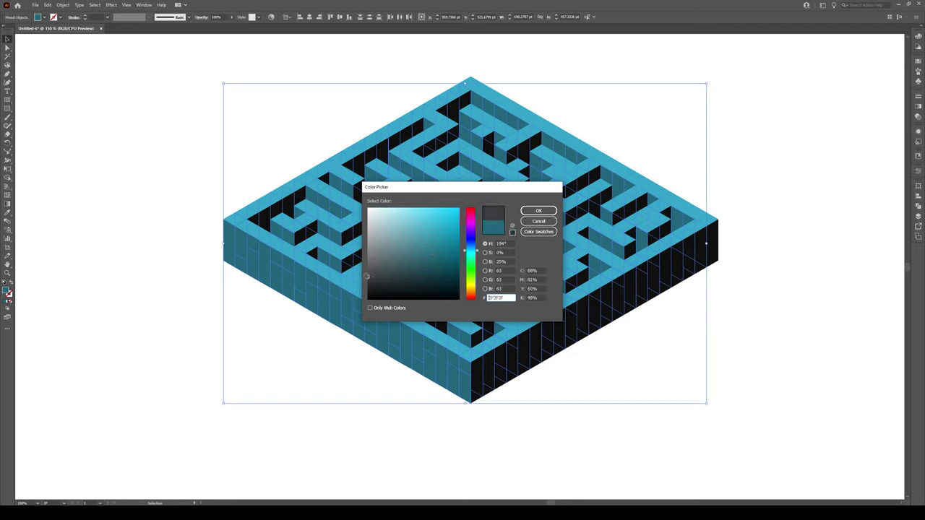
pyautogui.click(539, 210)
pyautogui.click(809, 253)
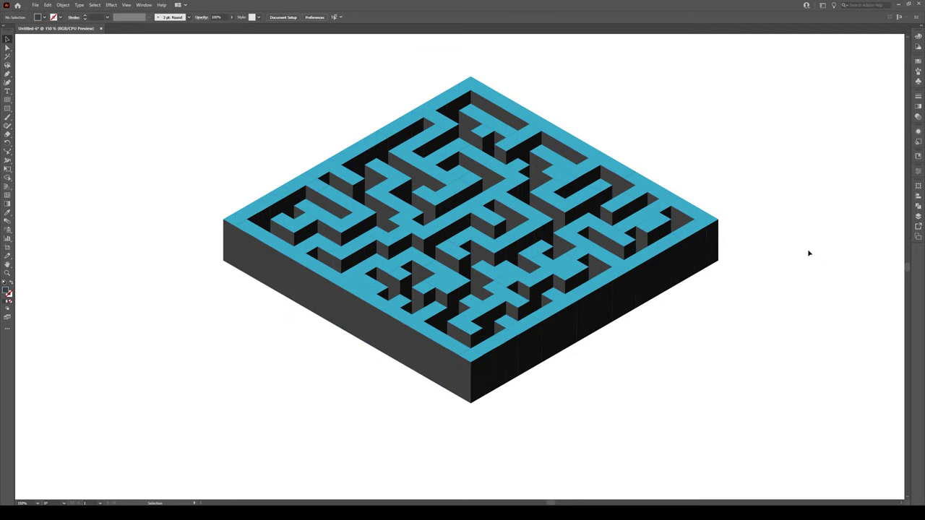
# Step: Select all blue top tiles by fill colour and make them white #FFFFFF
pyautogui.click(357, 273)
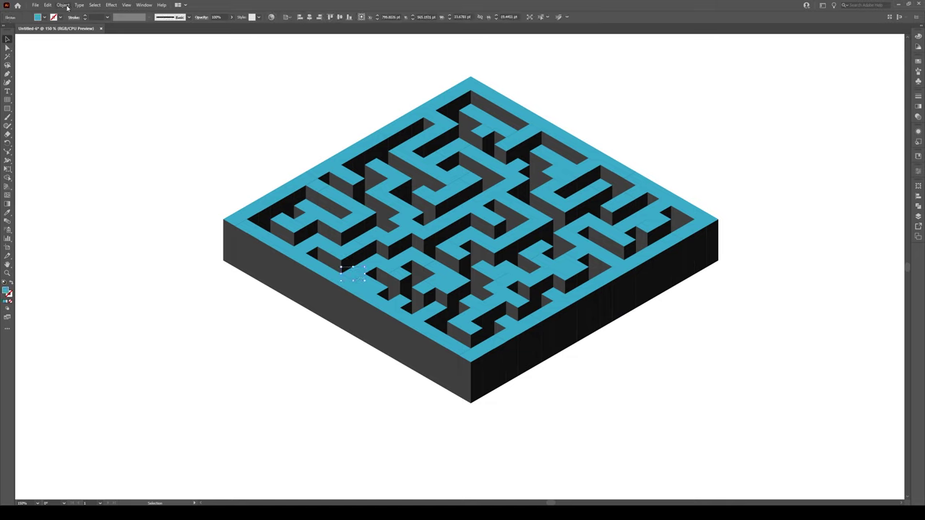
pyautogui.click(94, 5)
pyautogui.moveTo(116, 78)
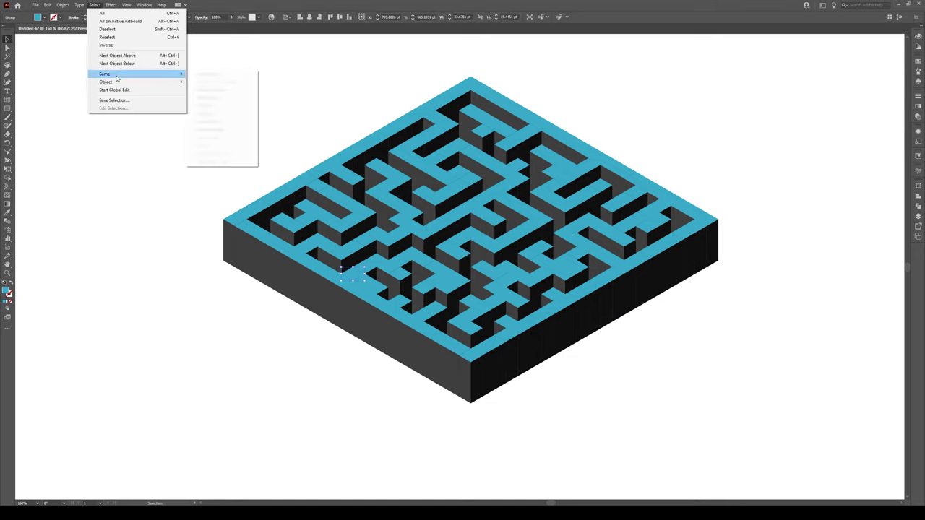
pyautogui.click(234, 108)
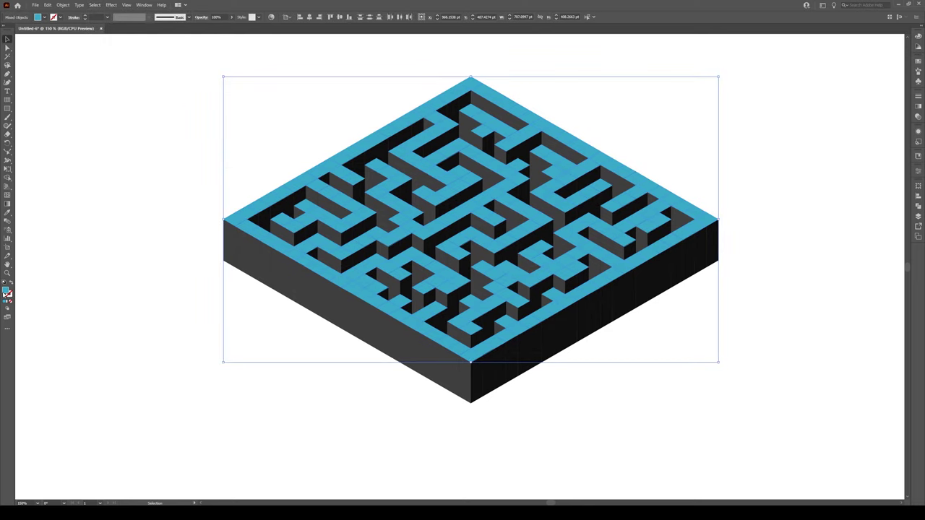
pyautogui.doubleClick(6, 292)
pyautogui.moveTo(400, 222); pyautogui.dragTo(362, 202)
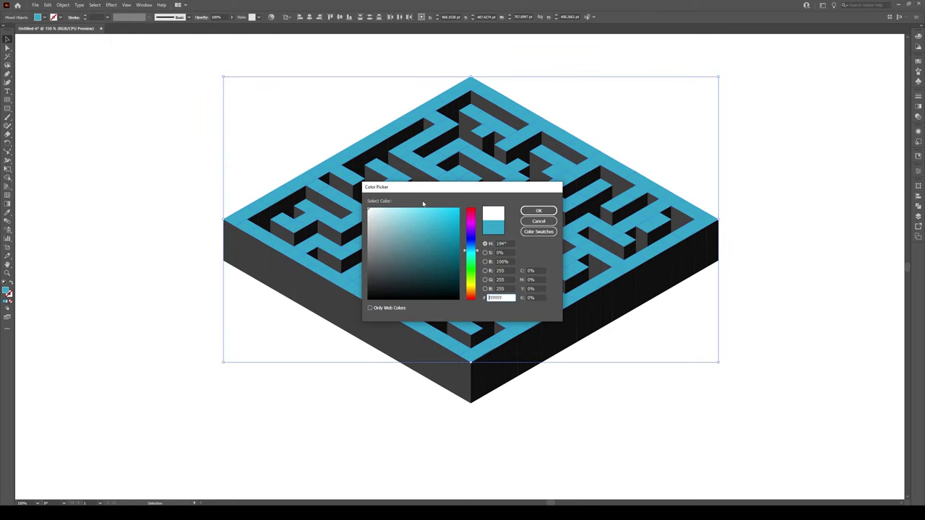
pyautogui.click(538, 211)
pyautogui.click(774, 99)
pyautogui.scroll(-1, 287, 101)
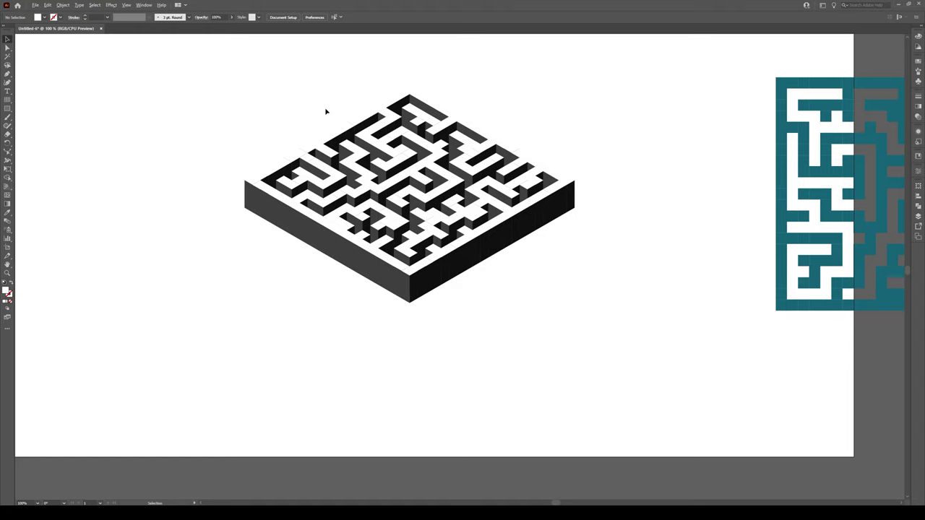
pyautogui.scroll(1, 458, 116)
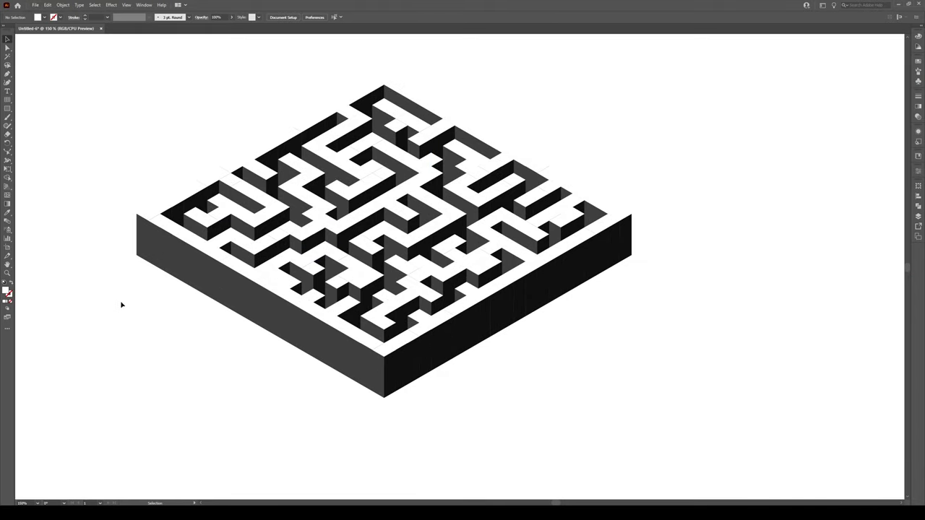
# Step: Draw a rectangle and reshape it into a white parallelogram over the block's left outer side
pyautogui.press('m')
pyautogui.moveTo(105, 308)
pyautogui.mouseDown()
pyautogui.moveTo(166, 330)
pyautogui.moveTo(215, 378)
pyautogui.mouseUp()
pyautogui.press('a')
pyautogui.click(102, 311)
pyautogui.moveTo(105, 308); pyautogui.dragTo(136, 214)
pyautogui.moveTo(106, 378); pyautogui.dragTo(136, 255)
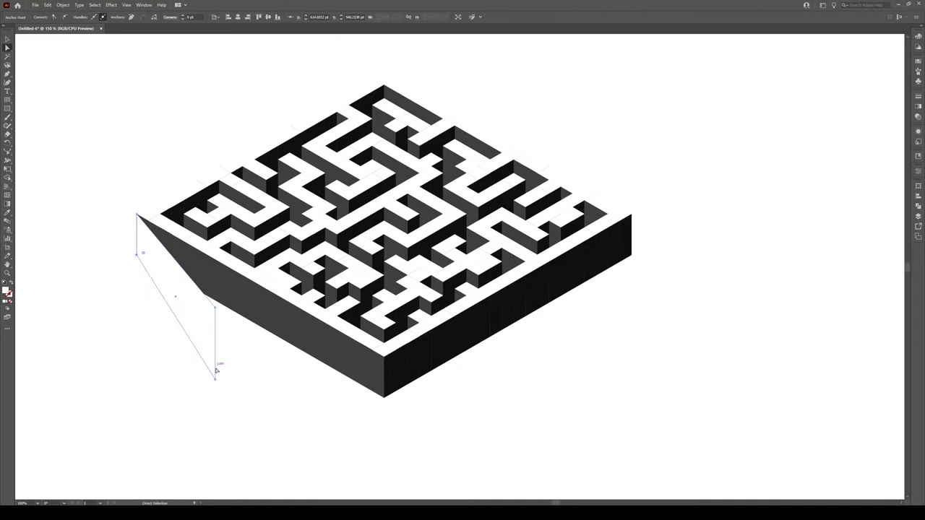
pyautogui.moveTo(215, 308); pyautogui.dragTo(385, 357)
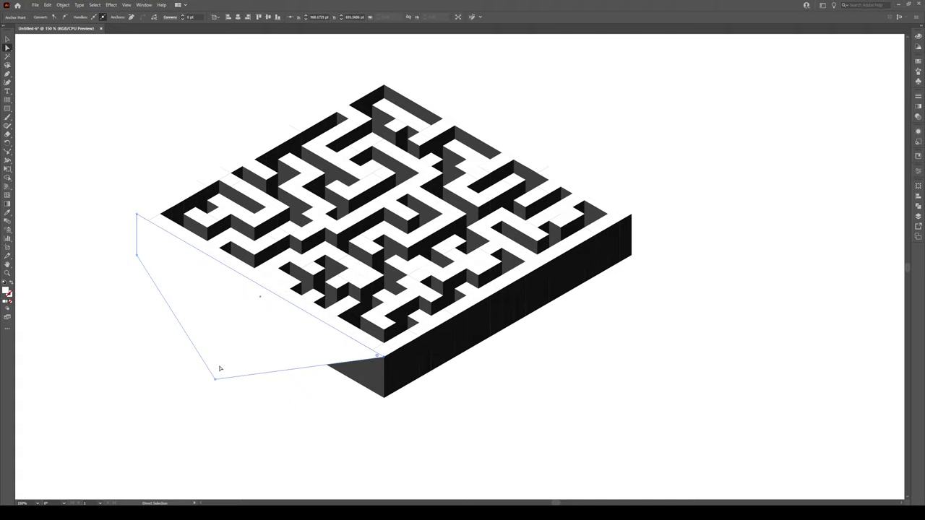
pyautogui.moveTo(215, 379); pyautogui.dragTo(557, 456)
# Step: Reshape a second rectangle into a white parallelogram covering the block's right outer side
pyautogui.press('m')
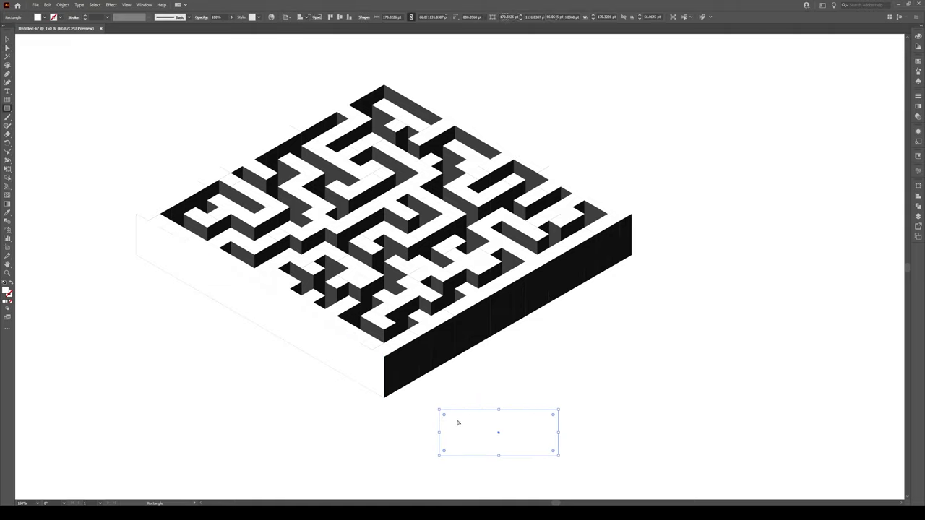
pyautogui.press('a')
pyautogui.moveTo(439, 409); pyautogui.dragTo(386, 356)
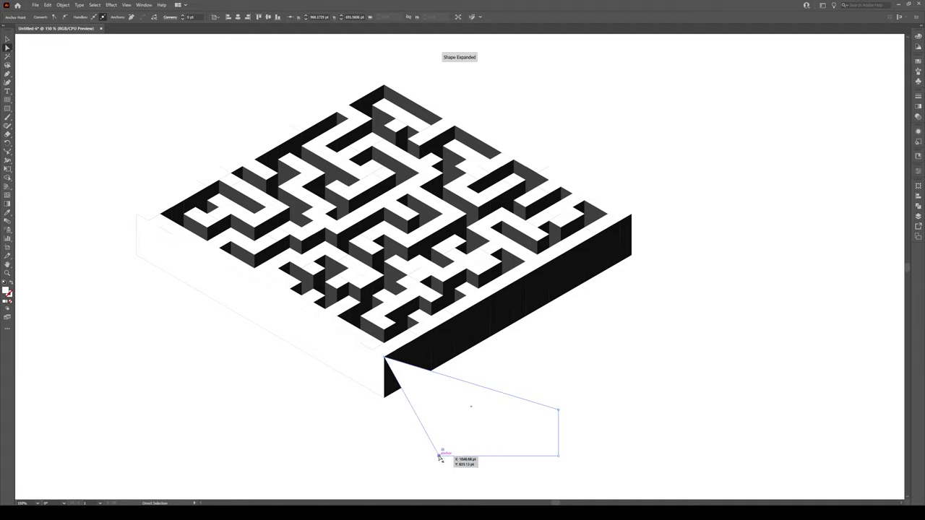
pyautogui.moveTo(438, 457); pyautogui.dragTo(385, 397)
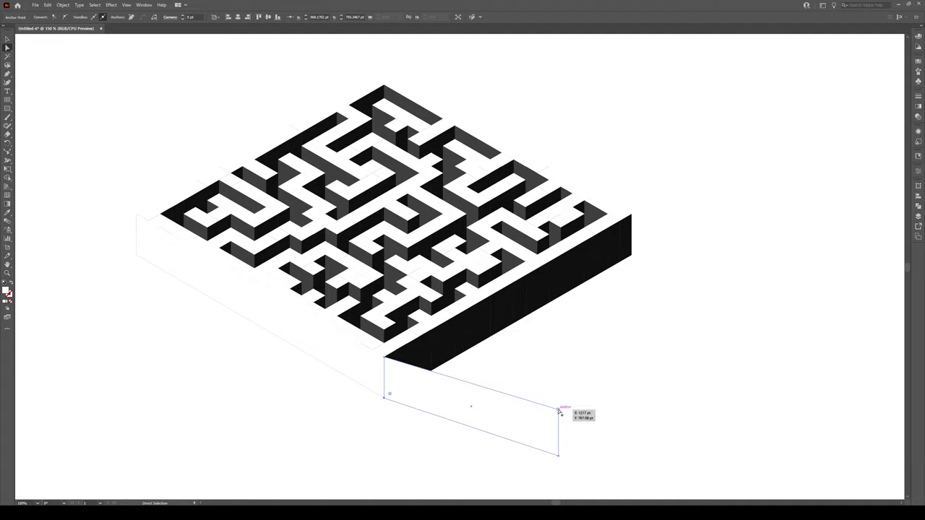
pyautogui.moveTo(558, 410); pyautogui.dragTo(630, 214)
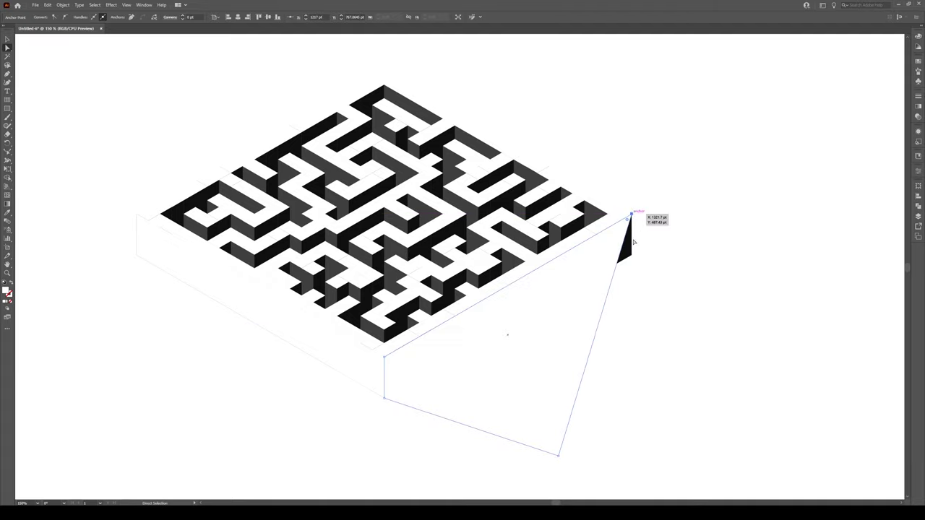
pyautogui.moveTo(559, 456); pyautogui.dragTo(632, 255)
pyautogui.press('v')
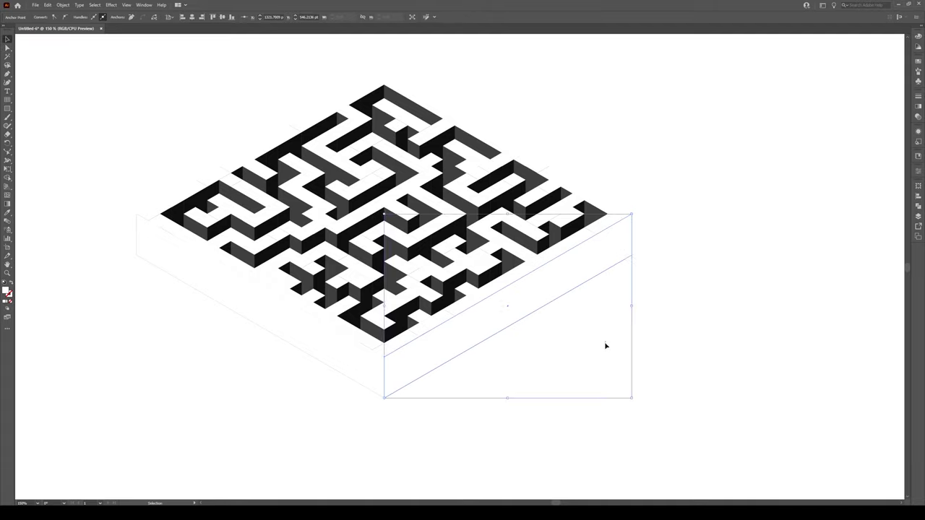
pyautogui.click(606, 346)
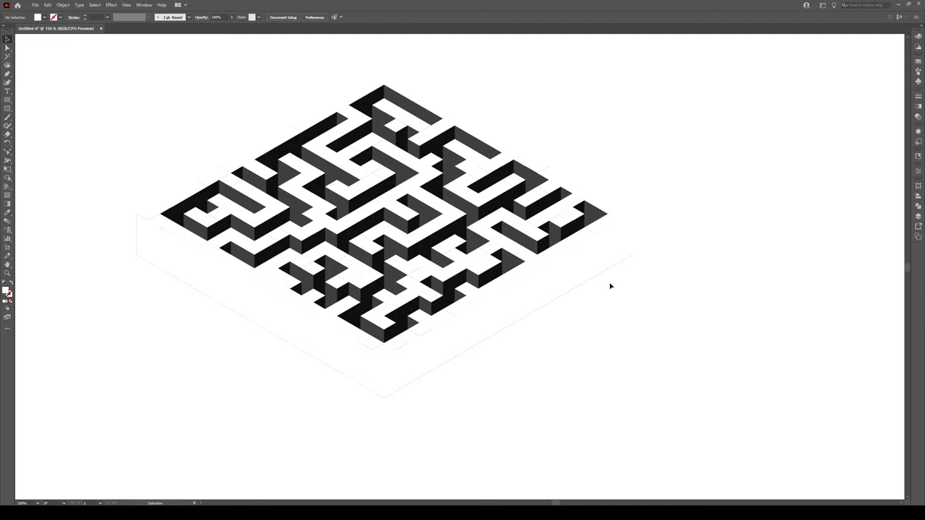
# Step: Lower the left white panel's bottom corners about 24 pt to cover its outer wall
pyautogui.press('a')
pyautogui.click(142, 262)
pyautogui.moveTo(137, 255); pyautogui.dragTo(137, 256)
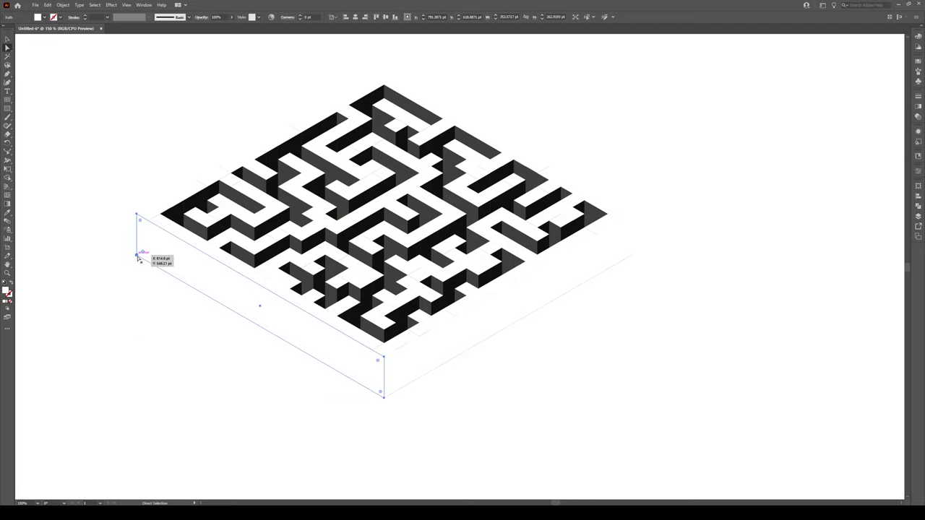
pyautogui.moveTo(137, 256); pyautogui.dragTo(136, 281)
pyautogui.moveTo(384, 401); pyautogui.dragTo(385, 418)
# Step: Lower the right white panel's bottom corners to cover its outer wall
pyautogui.press('v')
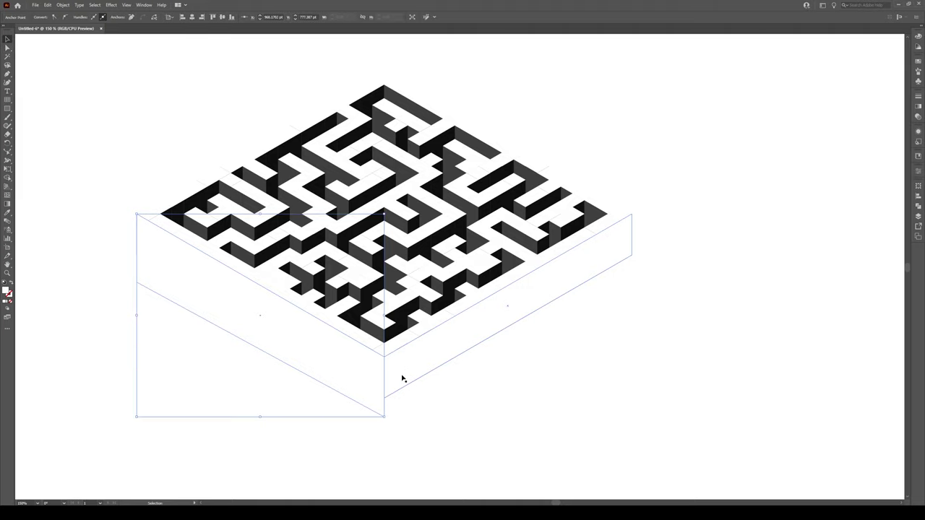
pyautogui.click(408, 365)
pyautogui.press('a')
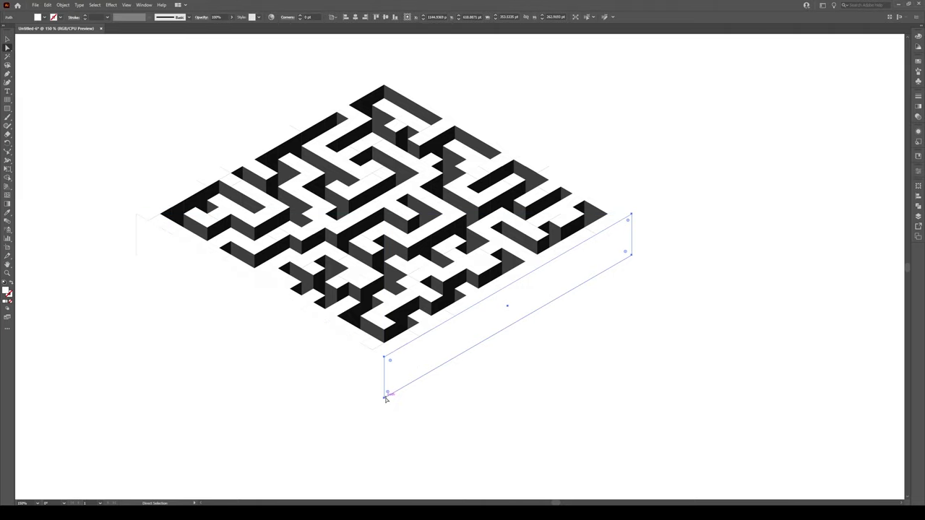
pyautogui.moveTo(385, 400); pyautogui.dragTo(384, 413)
pyautogui.moveTo(632, 256); pyautogui.dragTo(633, 264)
pyautogui.moveTo(634, 277); pyautogui.dragTo(634, 277)
pyautogui.press('v')
pyautogui.click(704, 253)
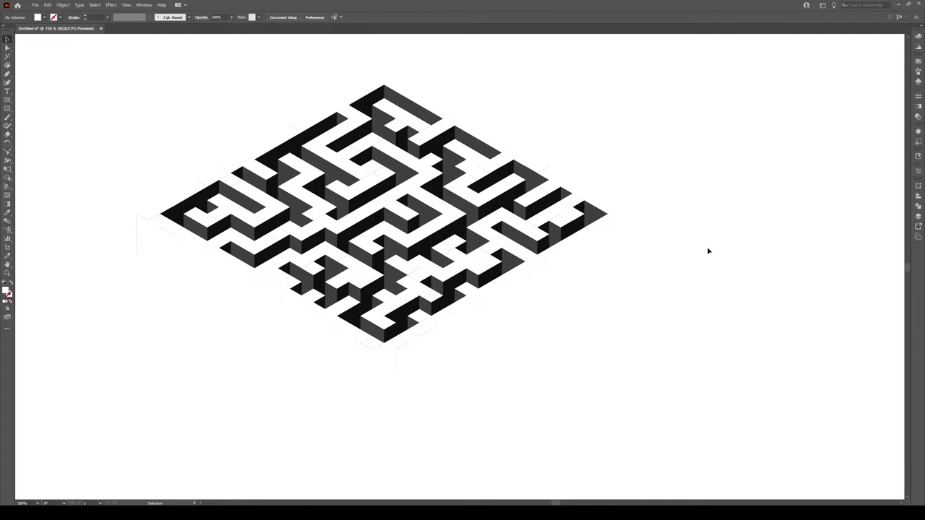
# Step: Nudge the left panel's top-left corner up and to the left
pyautogui.click(183, 281)
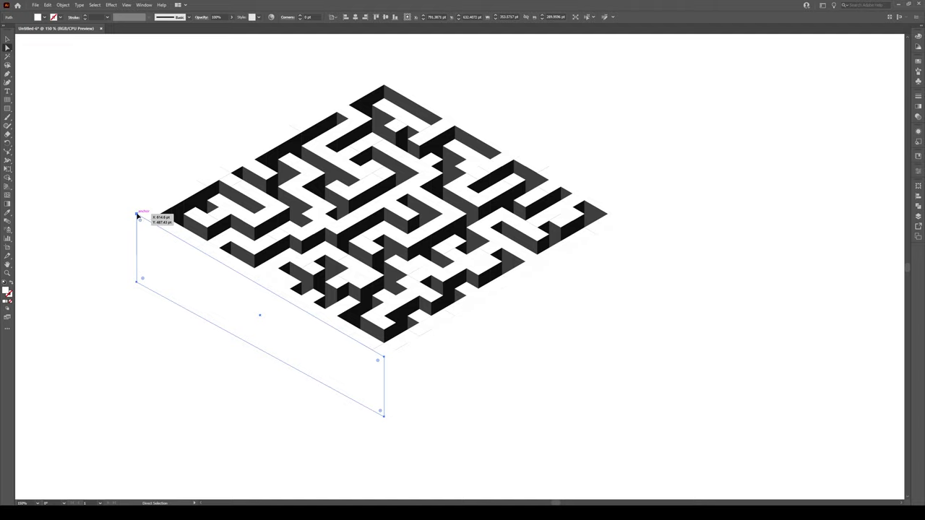
pyautogui.press('a')
pyautogui.moveTo(137, 214); pyautogui.dragTo(126, 208)
pyautogui.press('v')
pyautogui.click(109, 371)
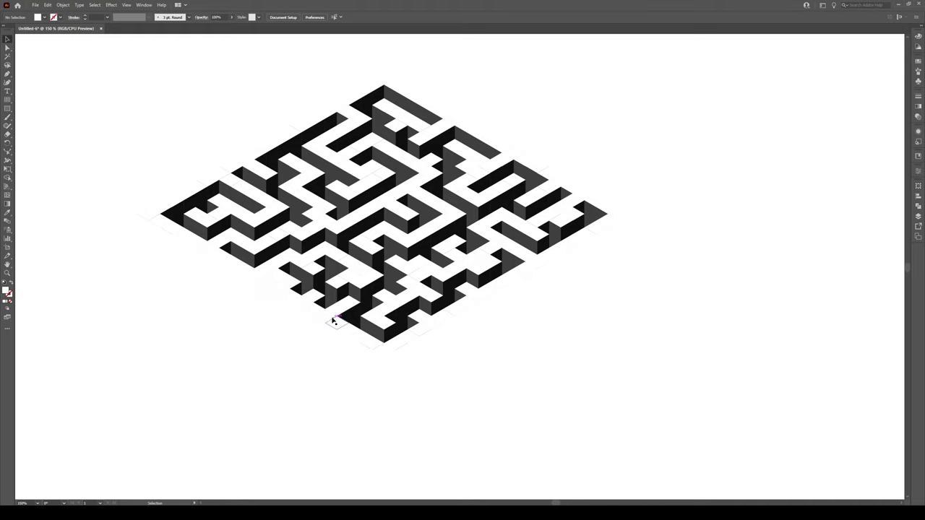
# Step: Hide the flat teal maze's path outlines with Ctrl+H
pyautogui.scroll(-1, 181, 252)
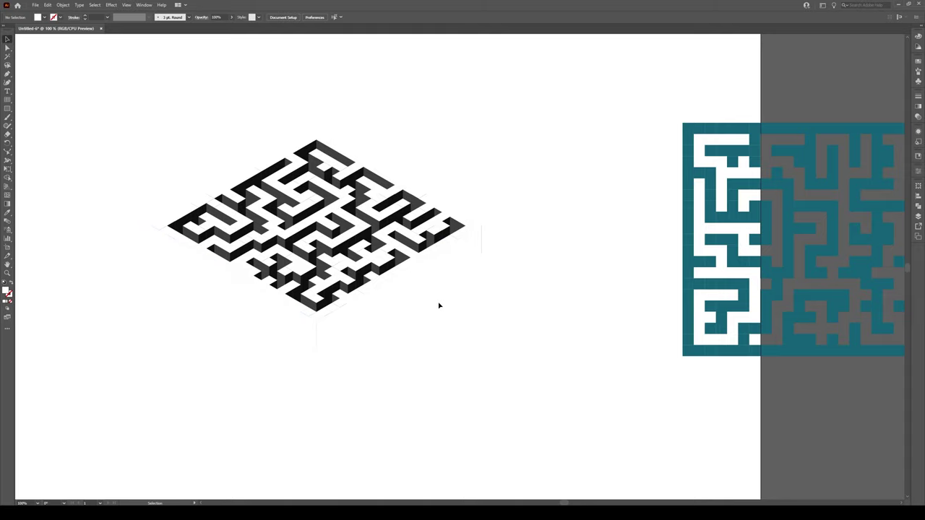
pyautogui.scroll(-1, 372, 261)
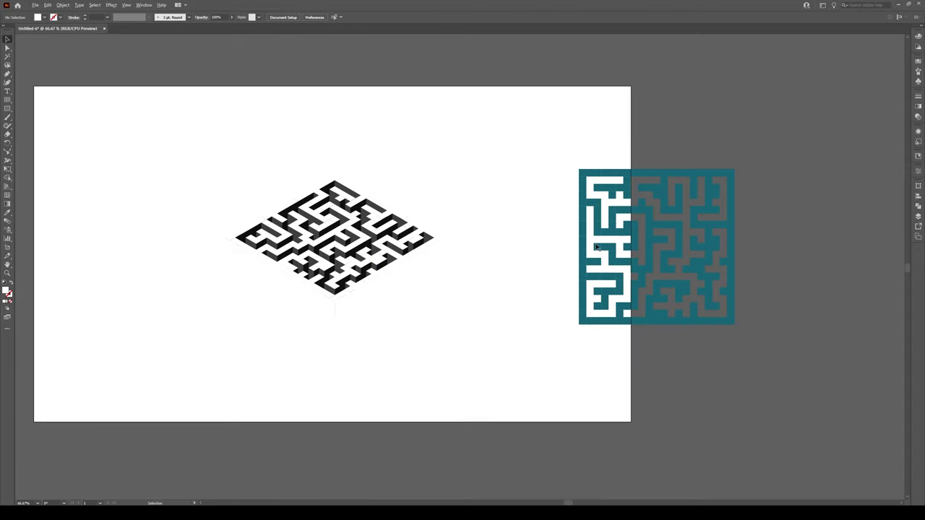
pyautogui.scroll(1, 635, 237)
pyautogui.click(630, 232)
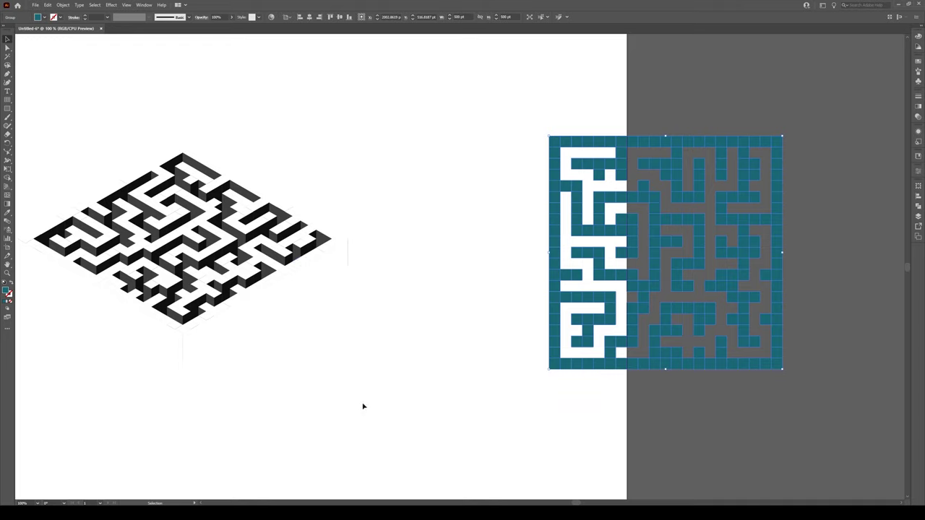
pyautogui.hotkey('ctrl', 'h')
pyautogui.hotkey('ctrl', 'h')
pyautogui.click(253, 380)
# Step: Drag the parallelogram's four corners outward beneath the isometric maze
pyautogui.press('a')
pyautogui.click(186, 341)
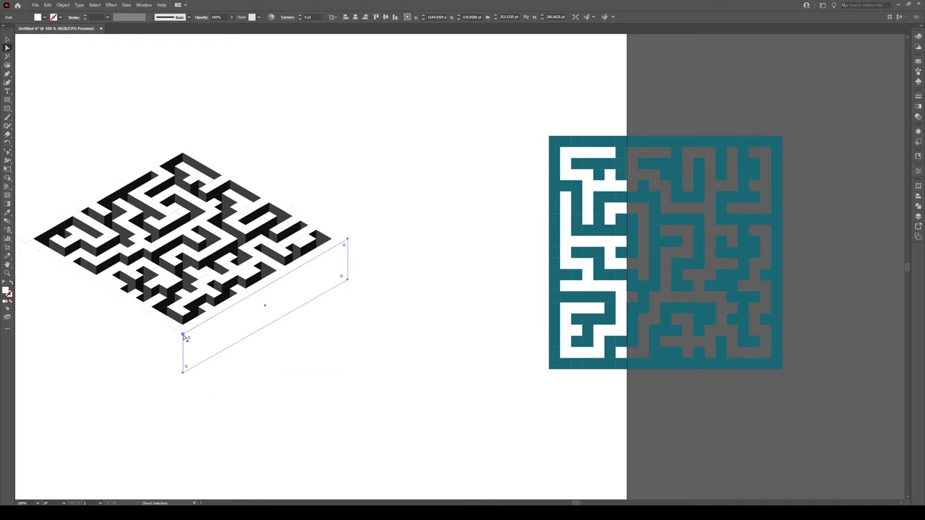
pyautogui.moveTo(184, 338); pyautogui.dragTo(177, 336)
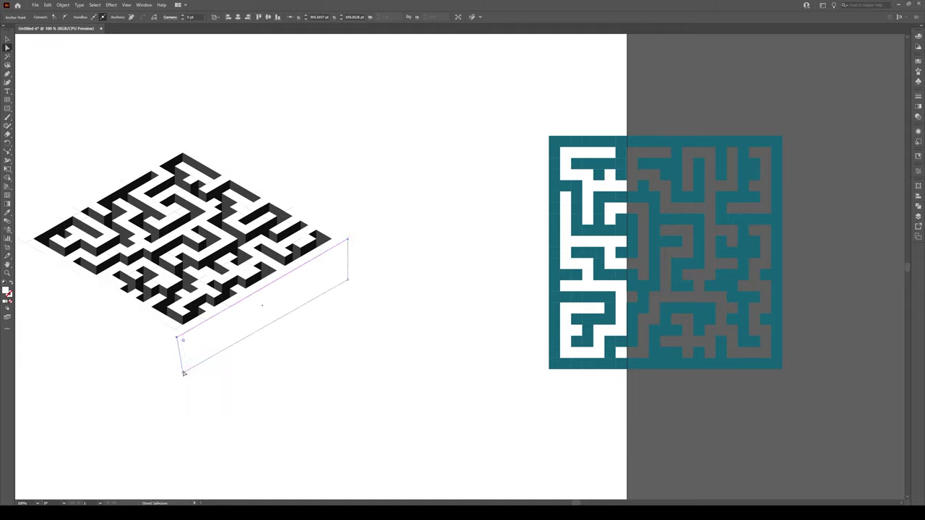
pyautogui.moveTo(184, 372); pyautogui.dragTo(159, 388)
pyautogui.click(348, 281)
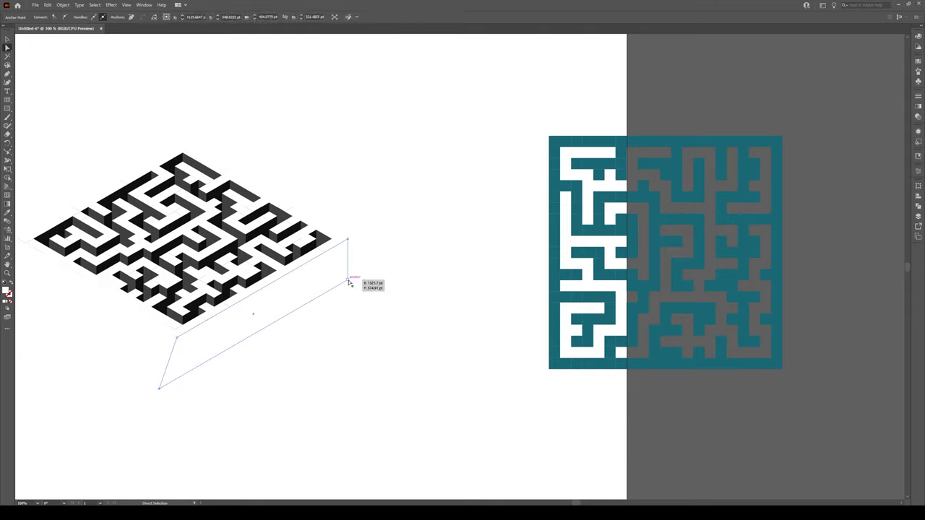
pyautogui.moveTo(348, 280); pyautogui.dragTo(363, 280)
pyautogui.click(348, 238)
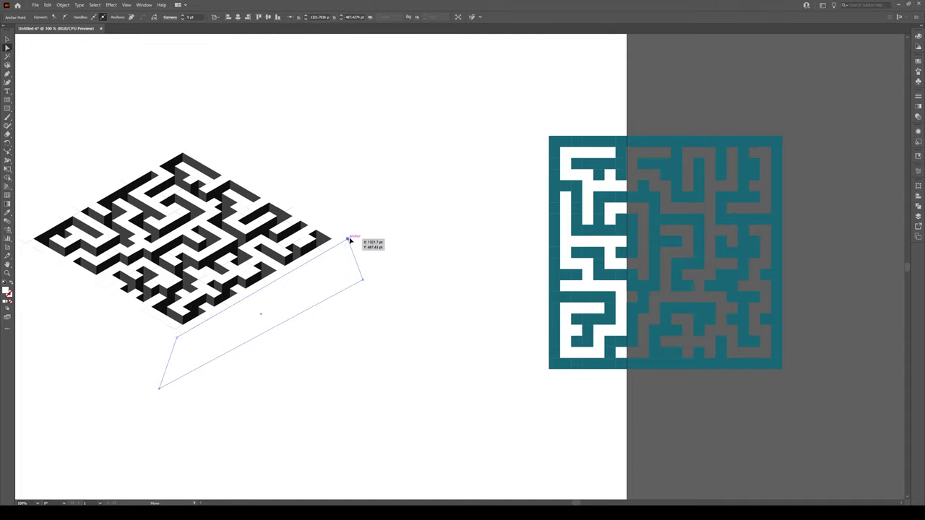
pyautogui.moveTo(350, 241); pyautogui.dragTo(361, 243)
pyautogui.press('v')
pyautogui.click(427, 229)
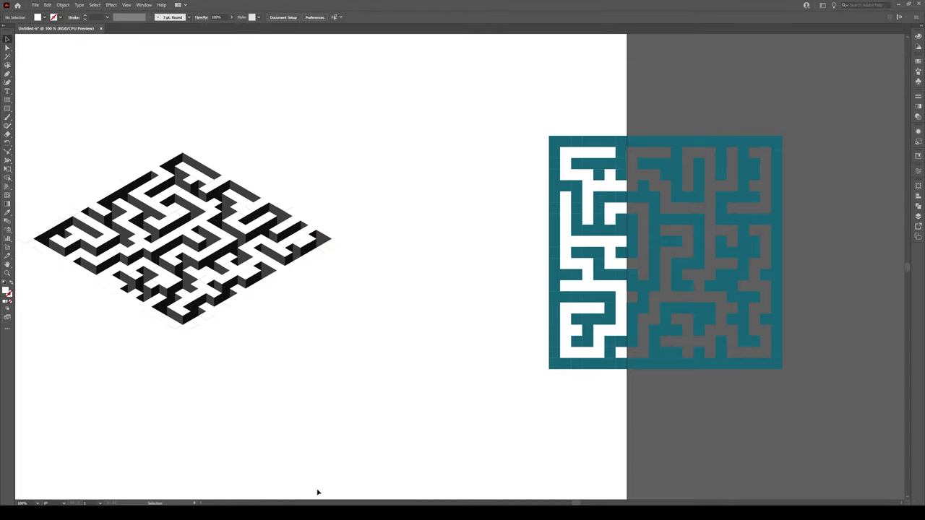
pyautogui.scroll(-1, 388, 438)
pyautogui.scroll(1, 441, 332)
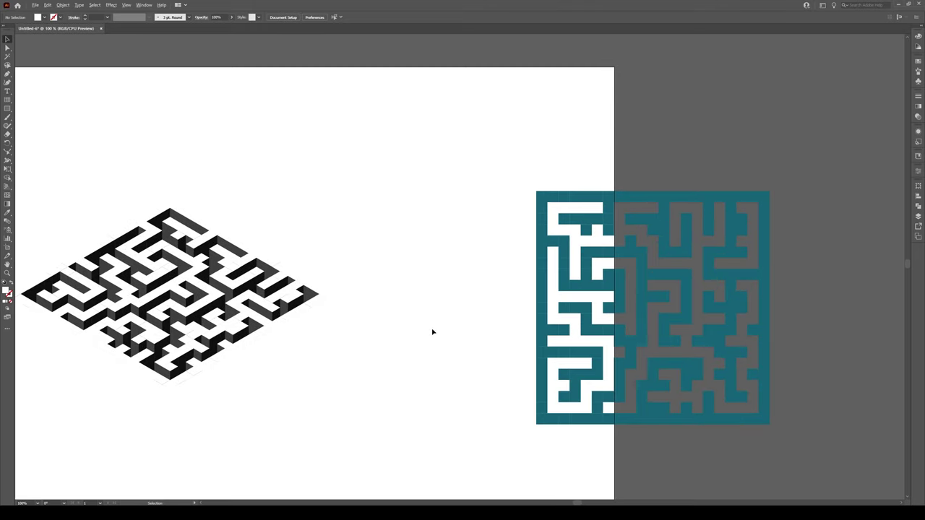
pyautogui.scroll(-1, 433, 330)
pyautogui.scroll(1, 189, 288)
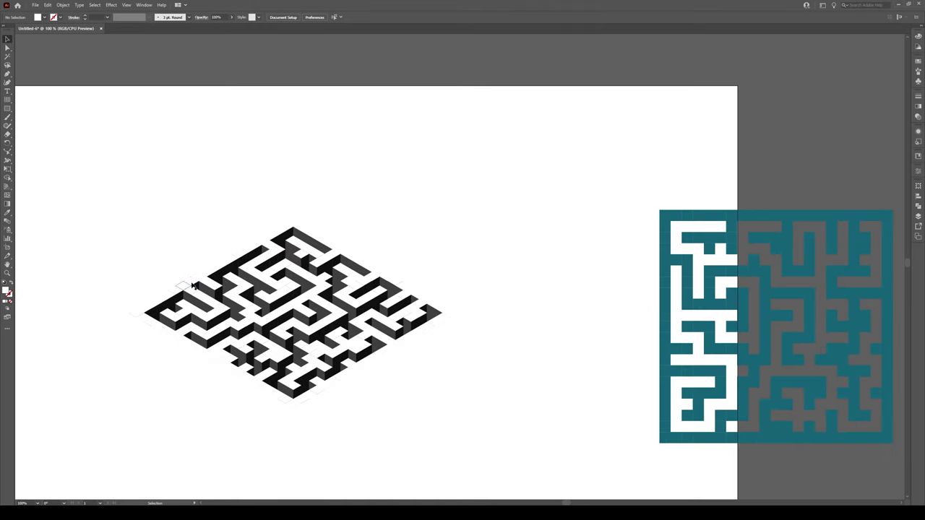
# Step: Apply 3D Extrude & Bevel to the flat teal maze using the Isometric Top preset
pyautogui.click(734, 313)
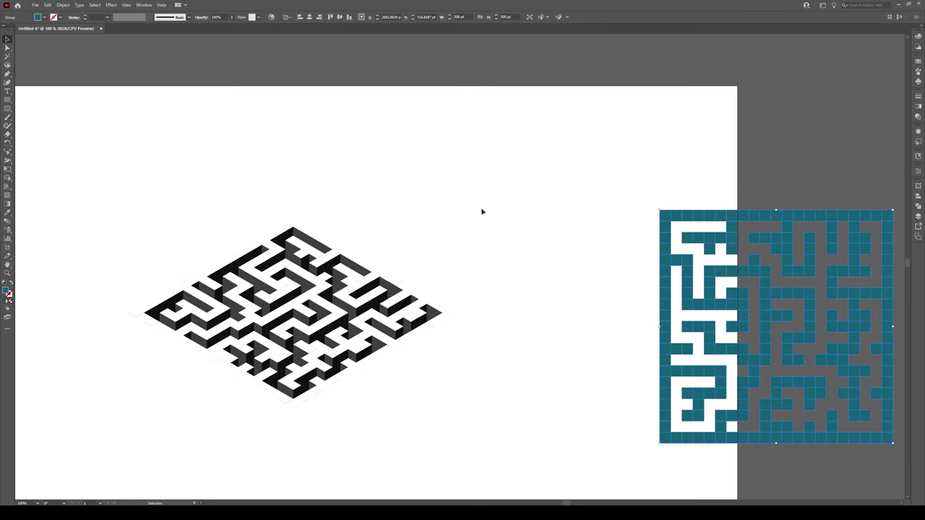
pyautogui.click(110, 5)
pyautogui.moveTo(128, 47)
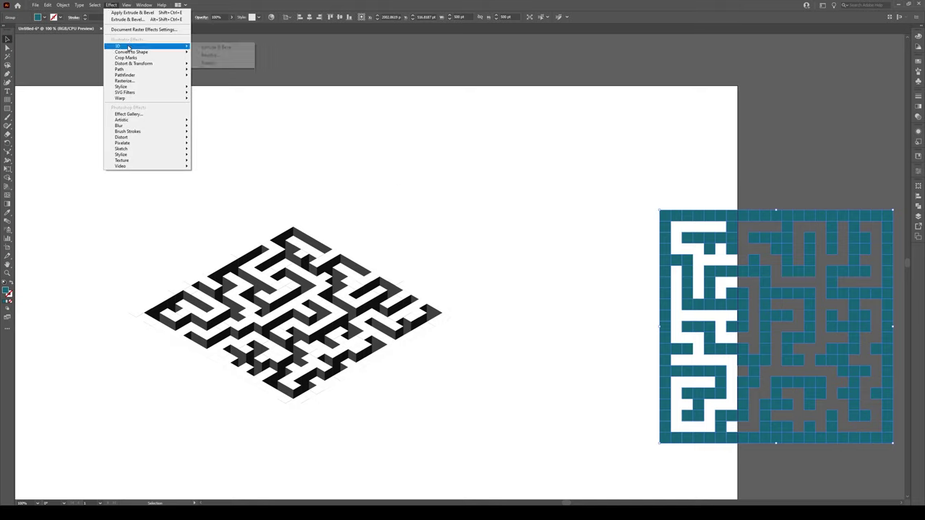
pyautogui.click(210, 48)
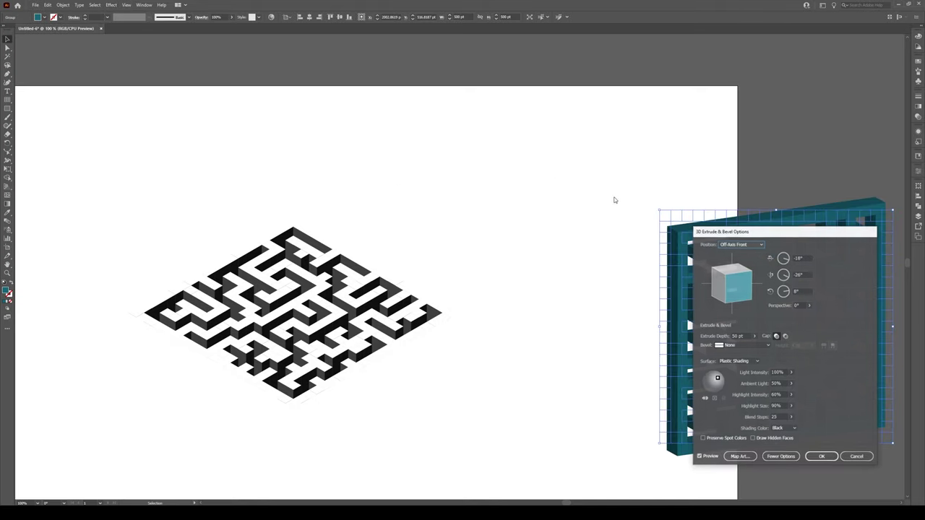
pyautogui.click(751, 246)
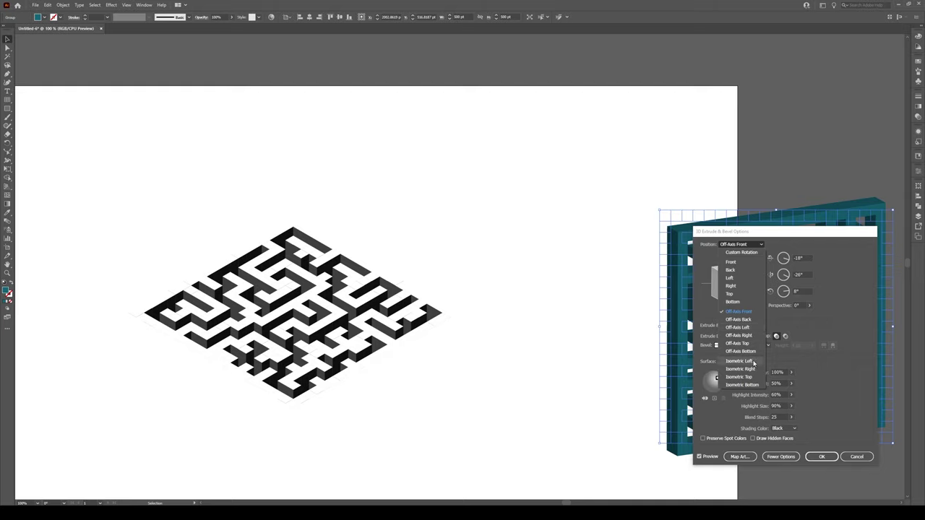
pyautogui.click(811, 278)
# Step: Set Y rotation to 35.26° and extrude depth to 0 pt, then apply the effect
pyautogui.click(802, 274)
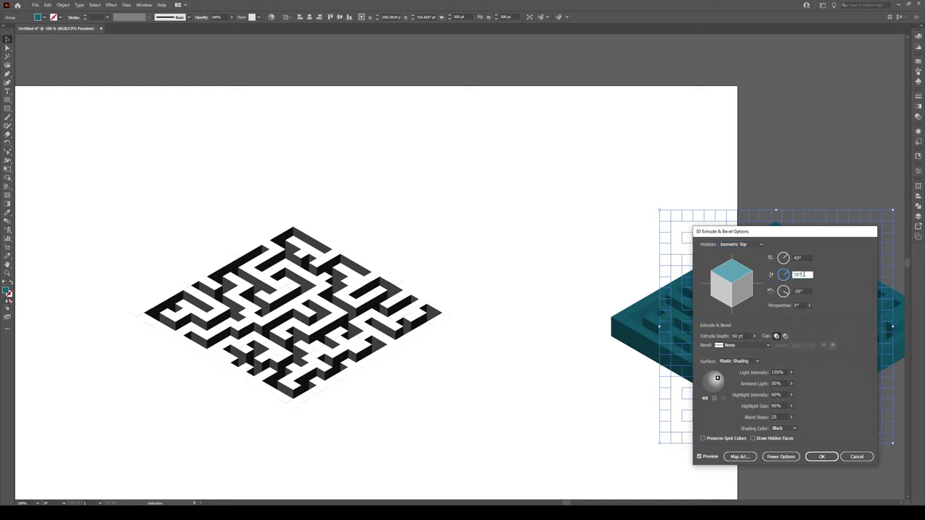
pyautogui.write('35')
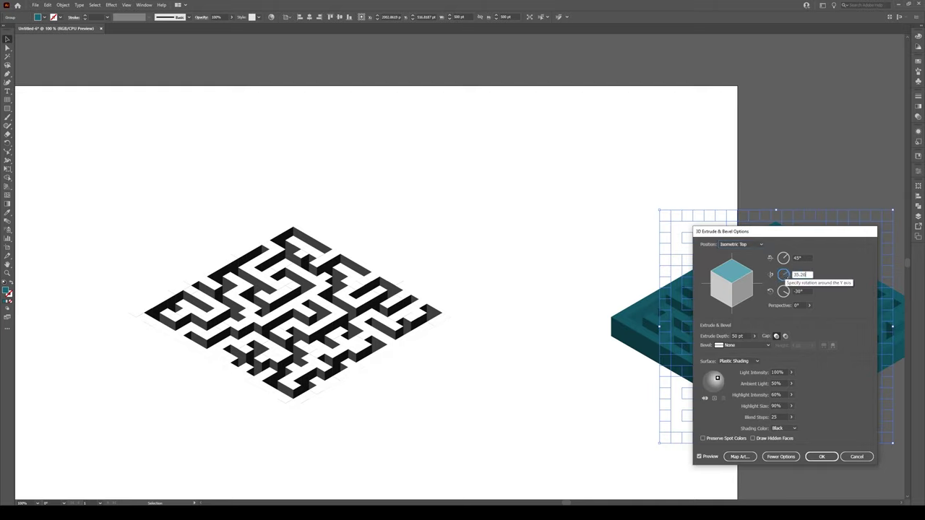
pyautogui.press('Tab')
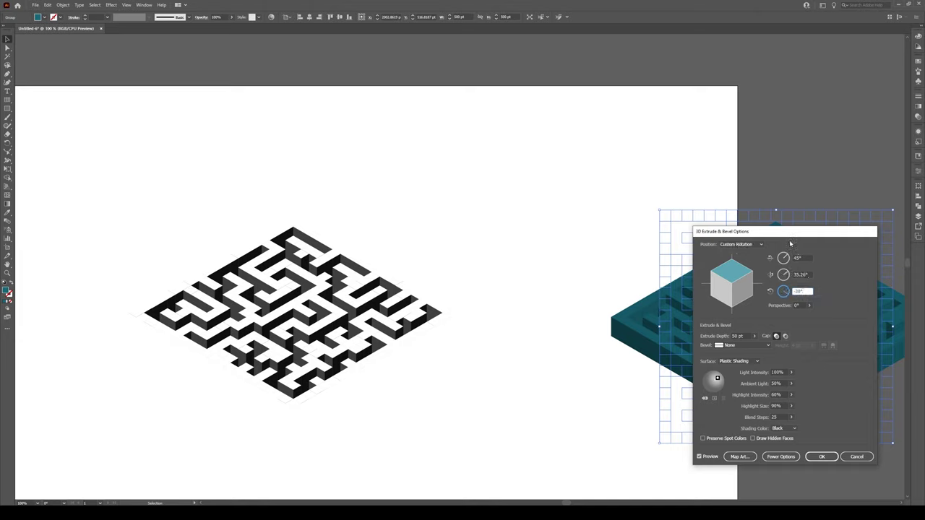
pyautogui.click(749, 336)
pyautogui.doubleClick(744, 337)
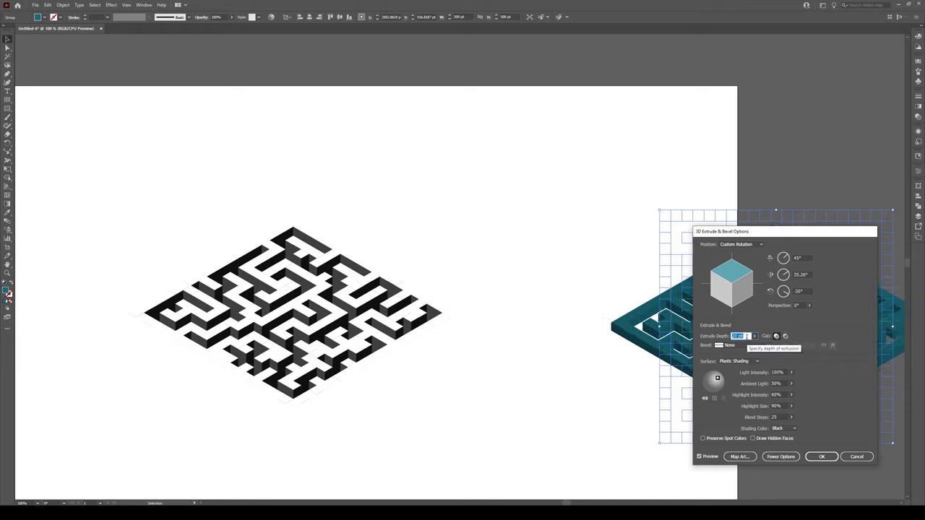
pyautogui.write('4')
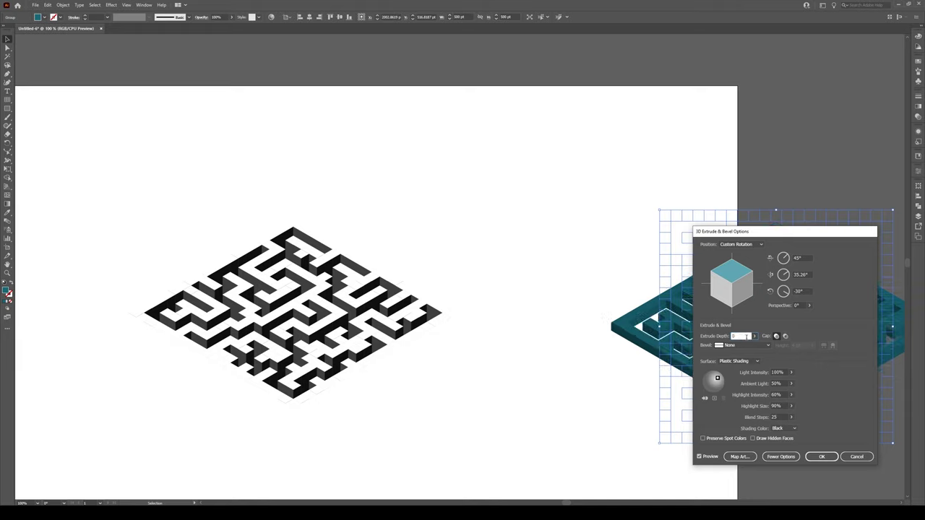
pyautogui.click(801, 292)
pyautogui.moveTo(793, 237); pyautogui.dragTo(553, 65)
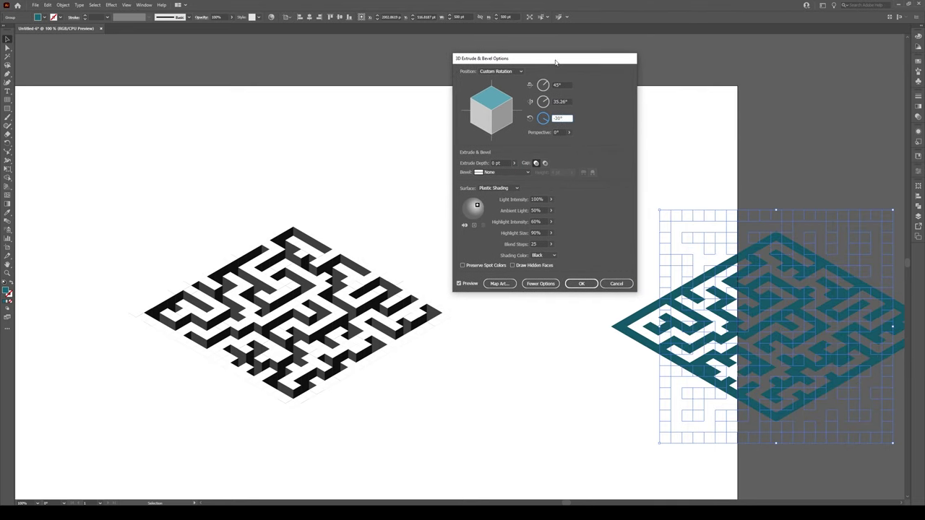
pyautogui.click(582, 284)
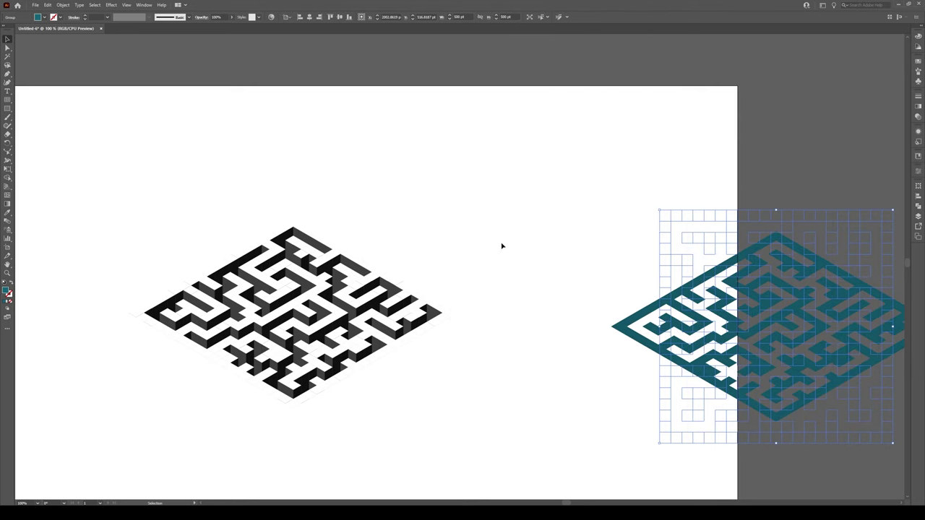
pyautogui.click(63, 6)
# Step: Expand the isometric grid's appearance and align it precisely over the black 3D maze
pyautogui.click(85, 97)
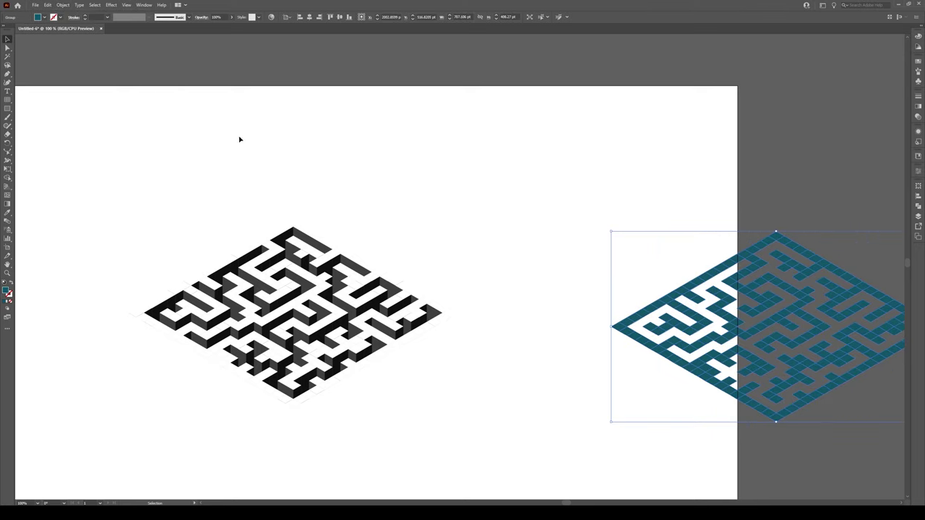
pyautogui.moveTo(701, 325); pyautogui.dragTo(210, 255)
pyautogui.hotkey('ctrl', '=')
pyautogui.moveTo(159, 316)
pyautogui.mouseDown()
pyautogui.moveTo(168, 313)
pyautogui.moveTo(151, 330)
pyautogui.mouseUp()
pyautogui.click(730, 198)
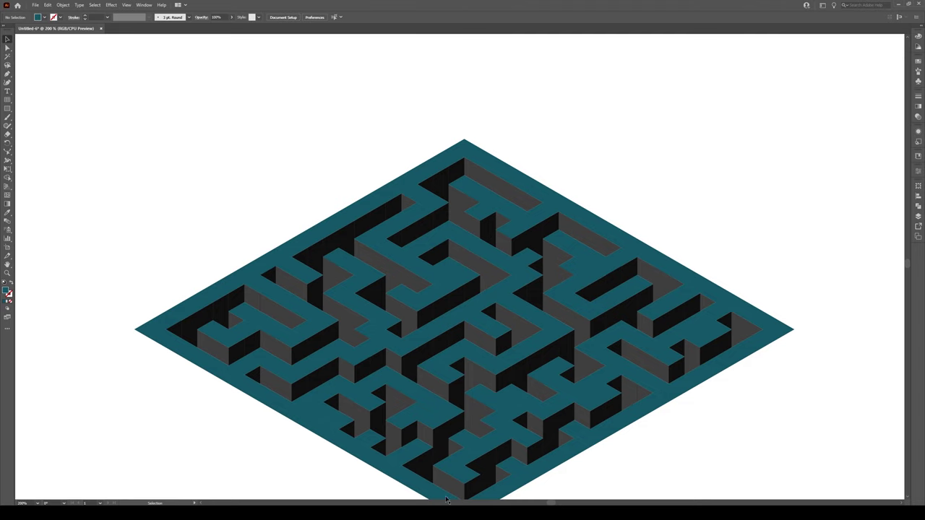
pyautogui.scroll(3, 431, 479)
pyautogui.scroll(-3, 429, 437)
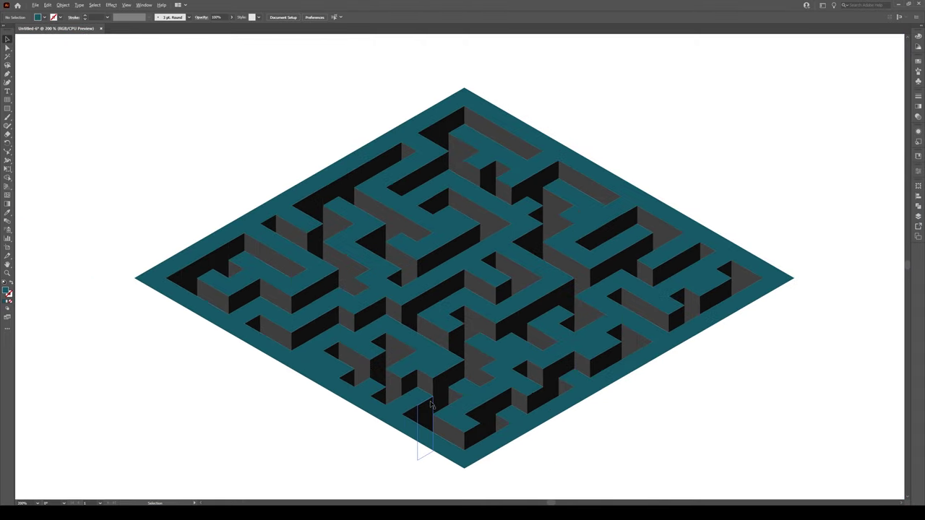
# Step: Fill the isometric grid group with white FFFFFF to form the maze's top surface
pyautogui.click(383, 277)
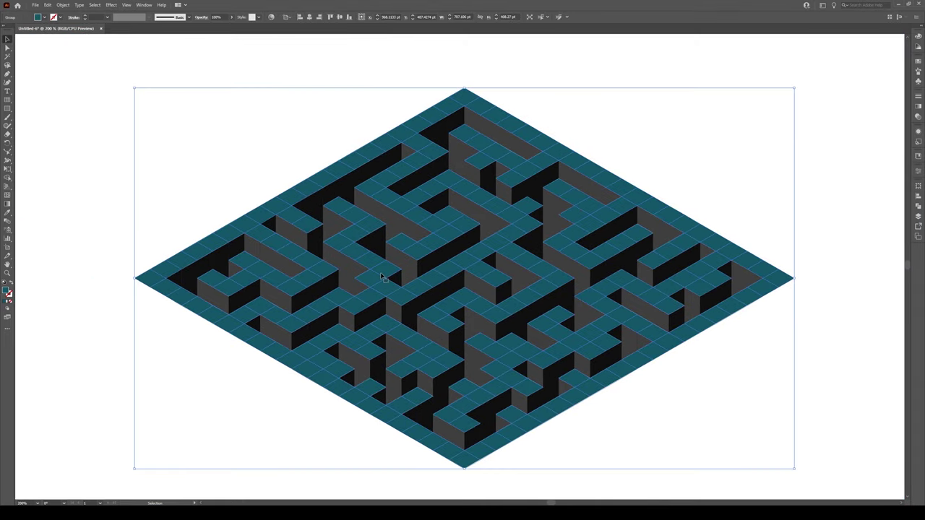
pyautogui.doubleClick(6, 290)
pyautogui.write('ffffff')
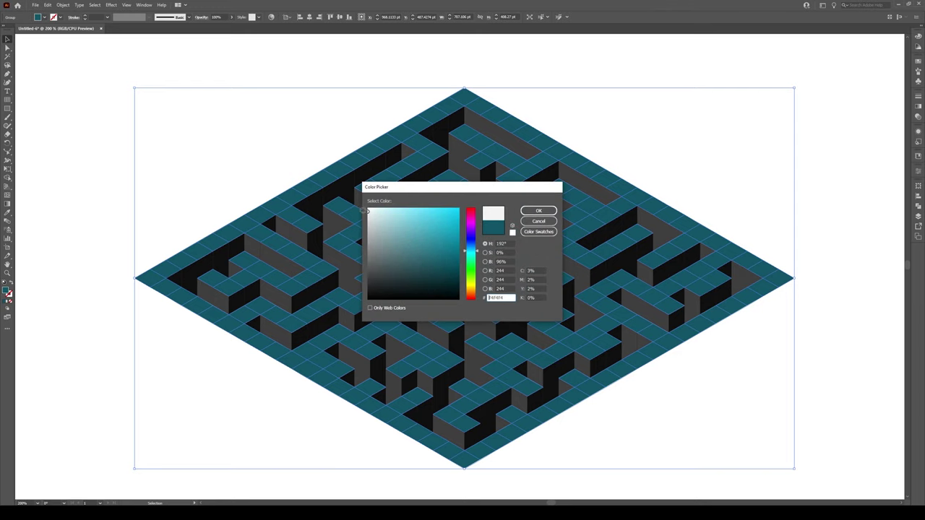
pyautogui.click(538, 210)
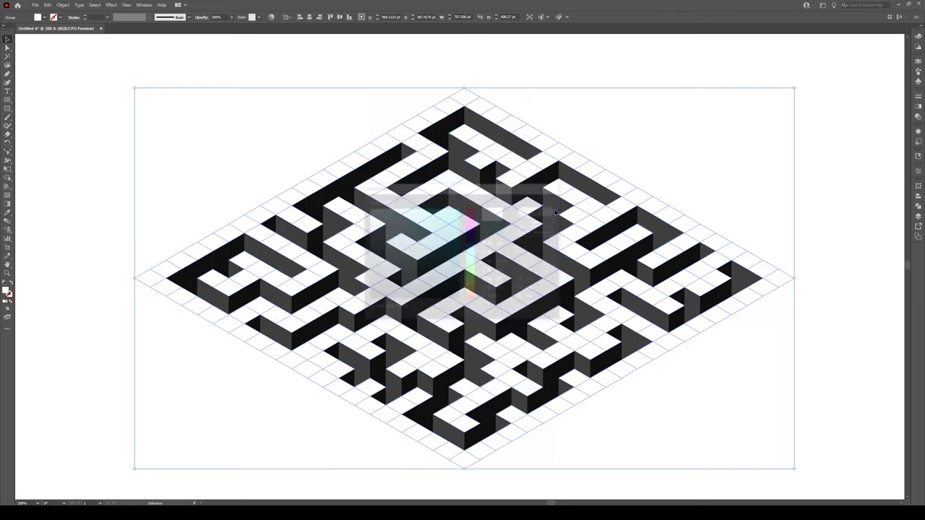
pyautogui.click(641, 129)
pyautogui.scroll(-1, 425, 129)
pyautogui.scroll(2, 427, 125)
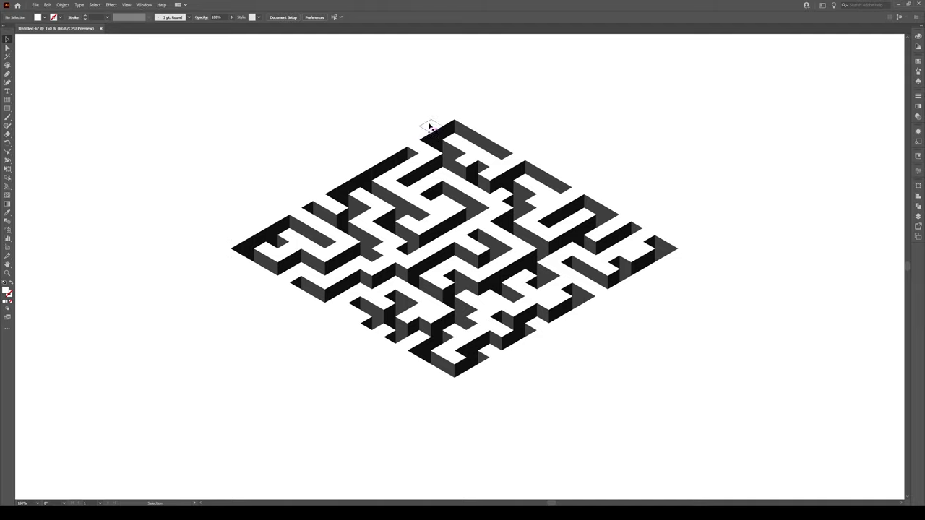
pyautogui.scroll(-1, 524, 161)
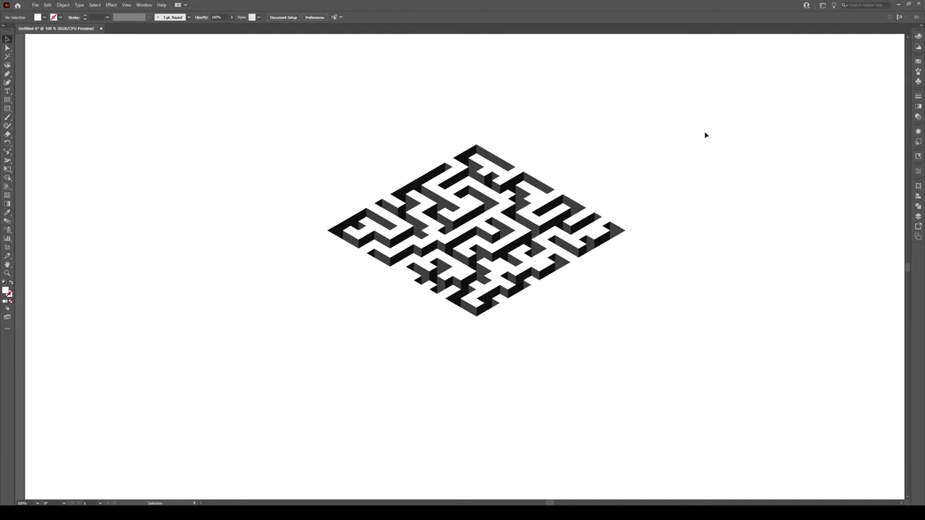
pyautogui.scroll(1, 648, 172)
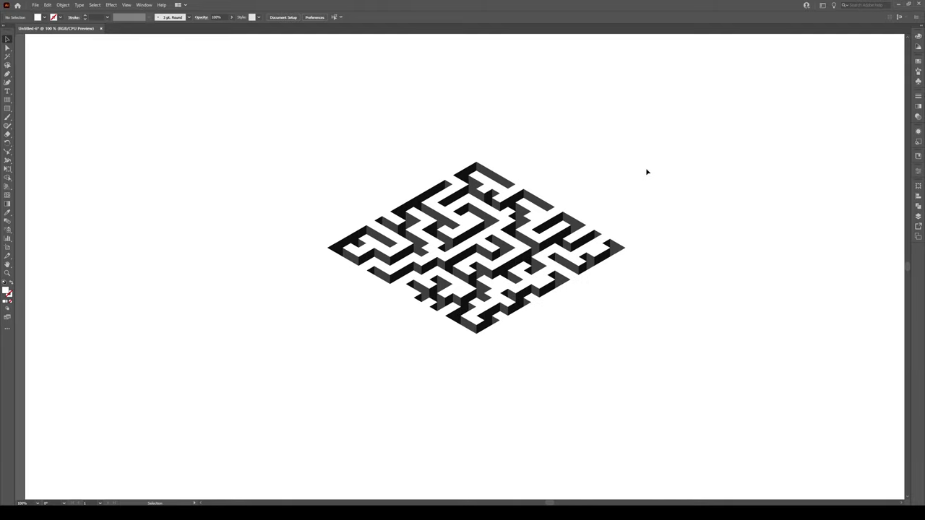